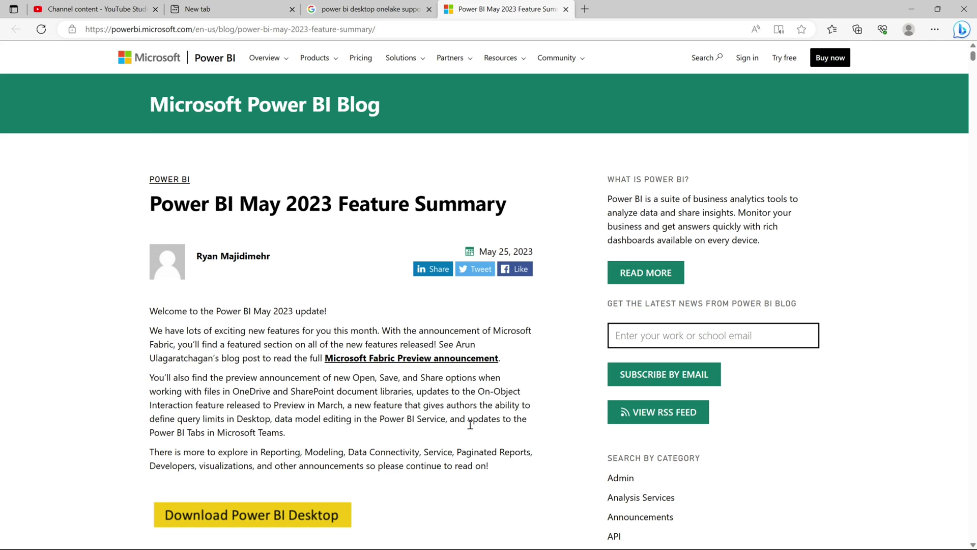
Step: Highlight the OneLake data hub rebrand and the Lakehouse, Warehouse and KQL database connector announcements
scroll(473, 423, down, 3)
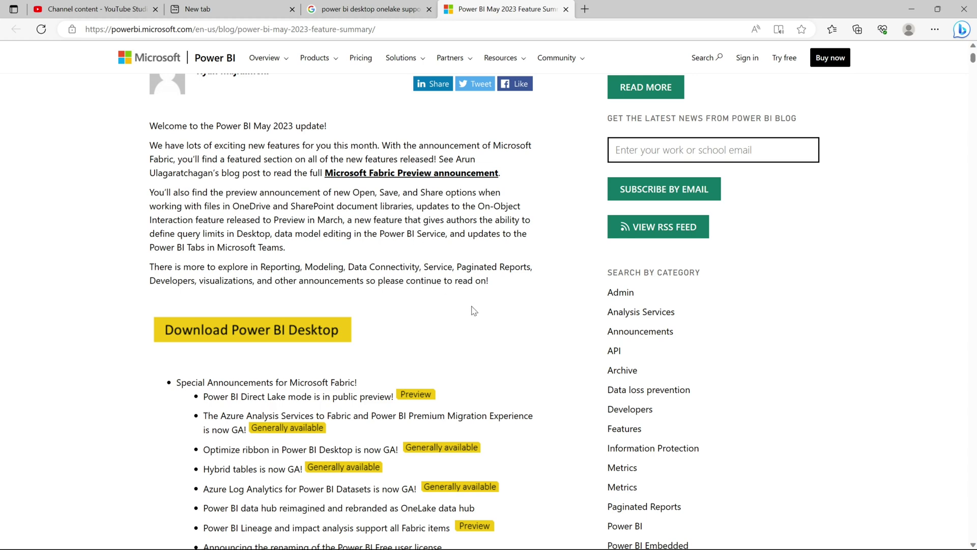
scroll(473, 310, down, 3)
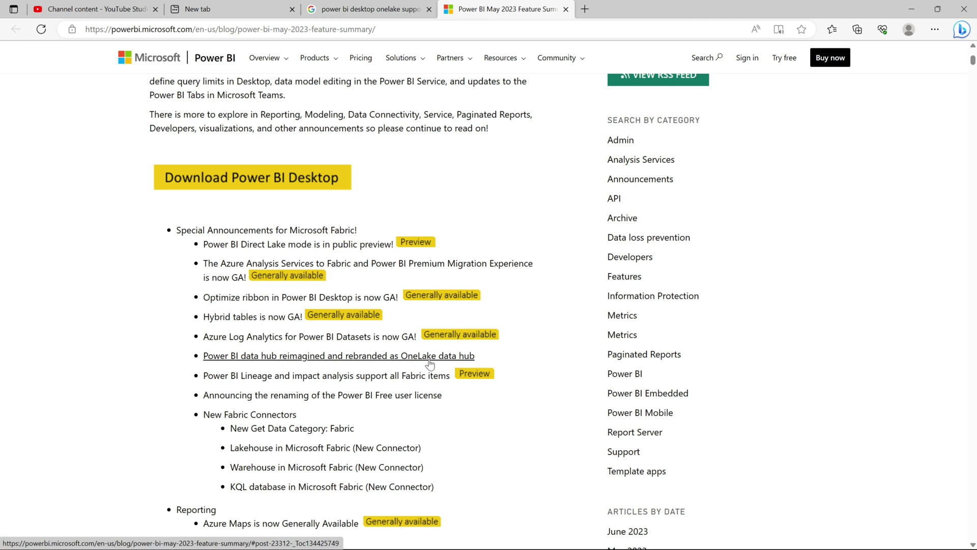
drag(501, 359, 191, 362)
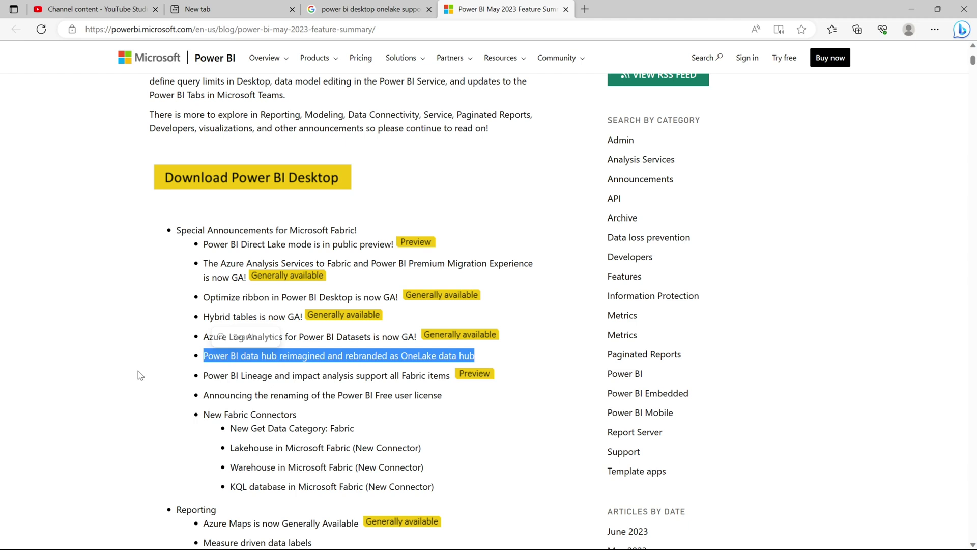
scroll(138, 425, down, 1)
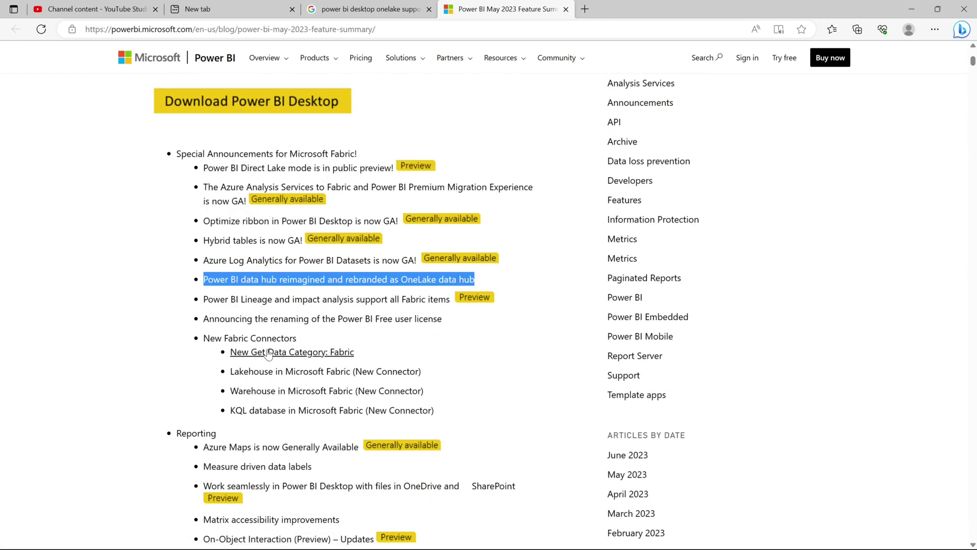
drag(458, 376, 231, 380)
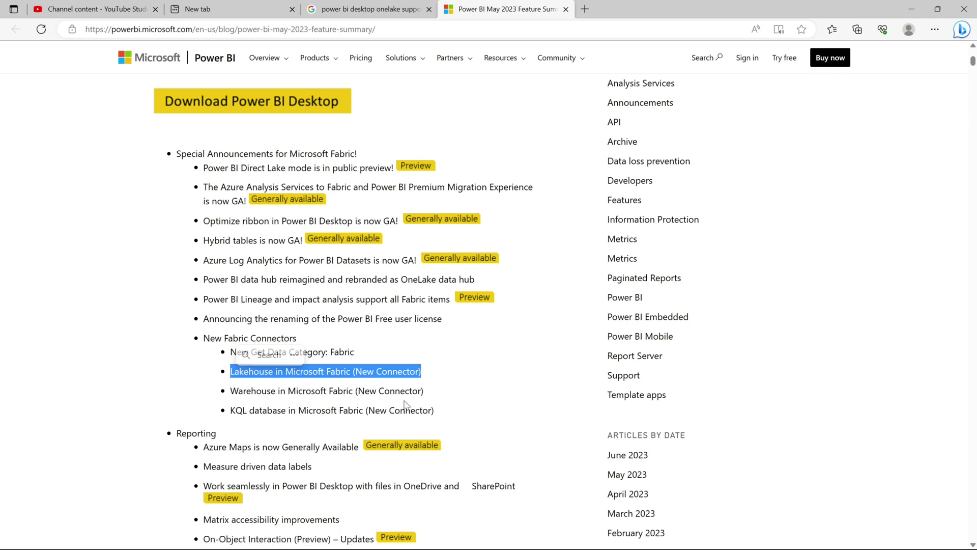
click(463, 392)
drag(463, 392, 230, 391)
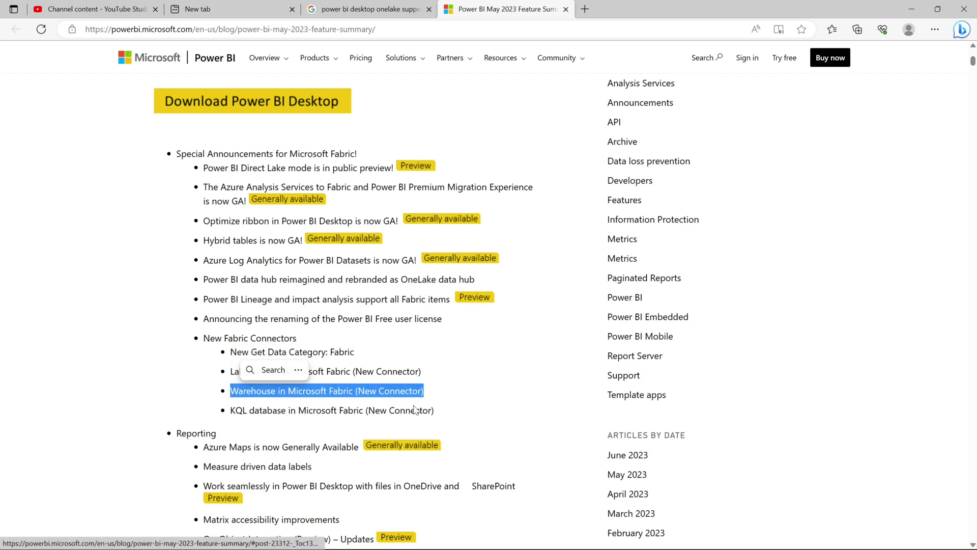
click(429, 414)
drag(430, 413, 228, 418)
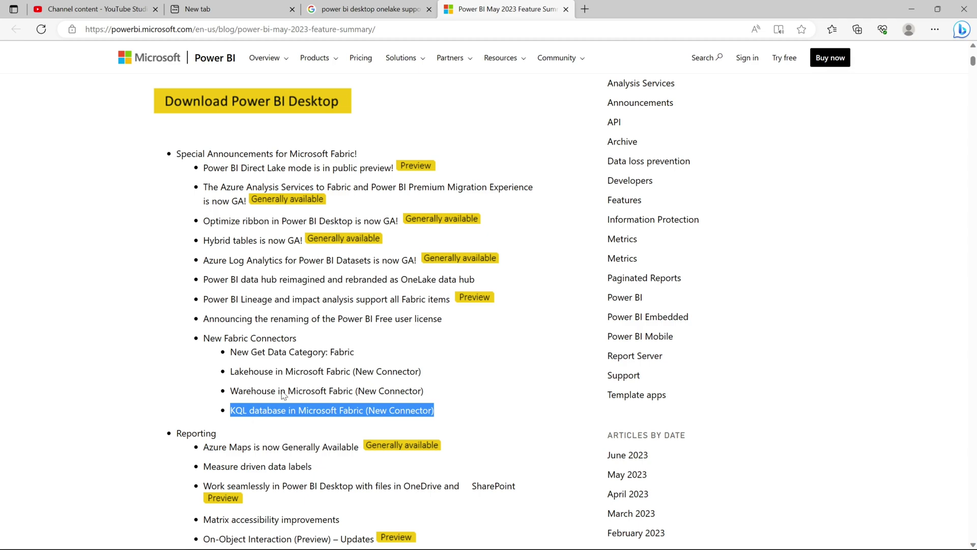
scroll(515, 387, down, 3)
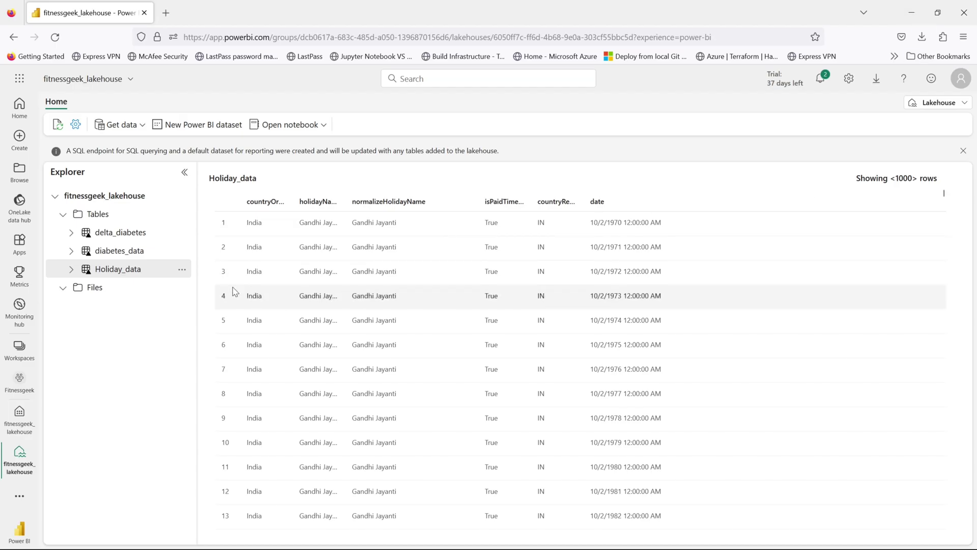
Step: Open the fitnessgeek_lakehouse settings and view its SQL connection string
click(131, 82)
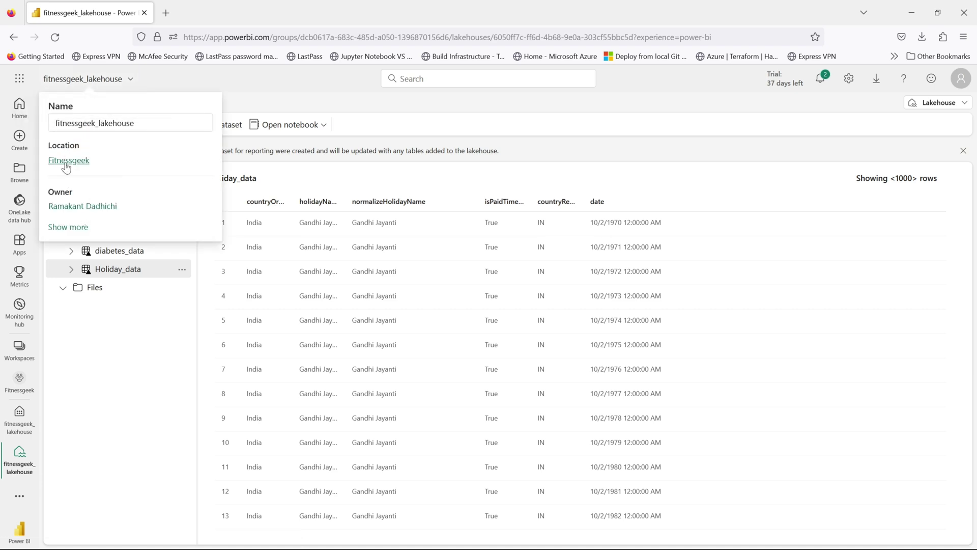
click(76, 230)
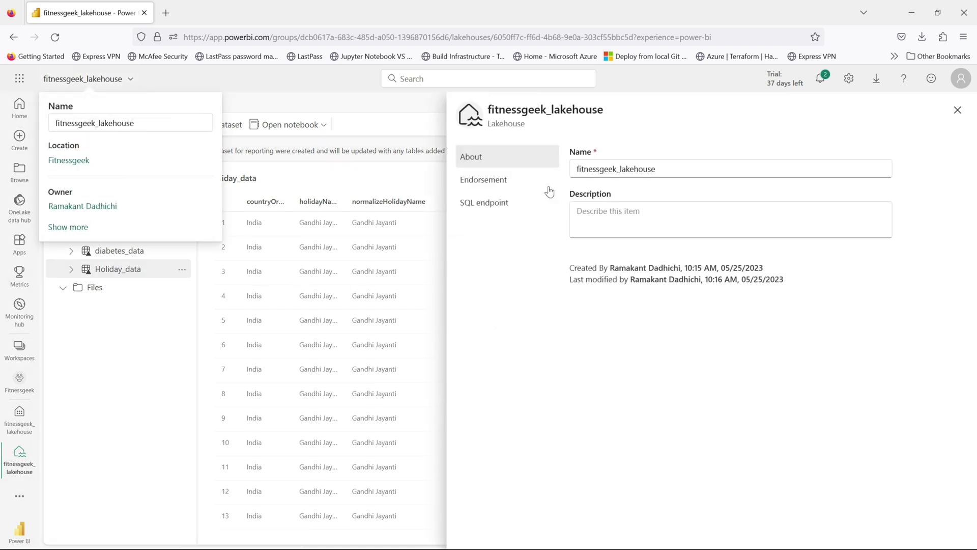
drag(524, 124, 486, 125)
click(488, 124)
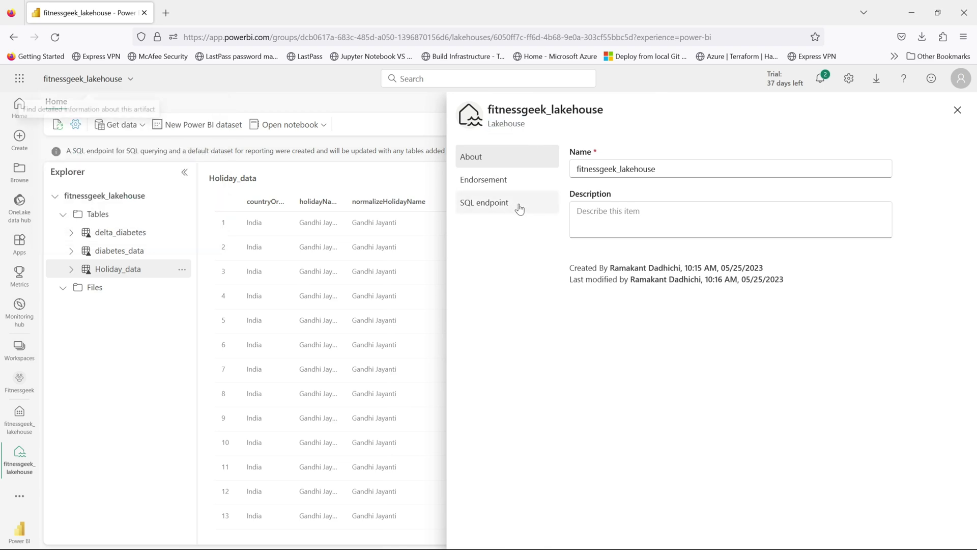
click(515, 207)
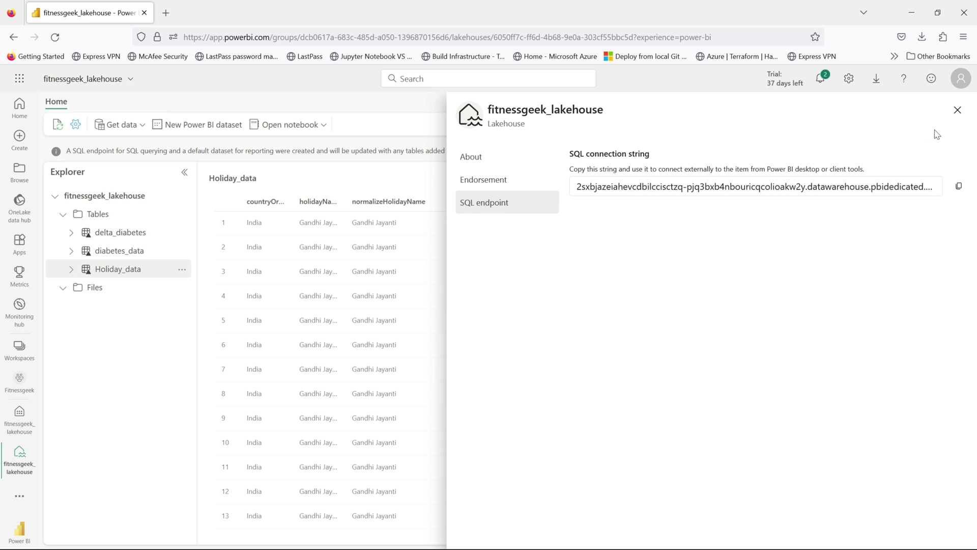
Step: Close the settings and switch the lakehouse to its SQL endpoint view
click(957, 110)
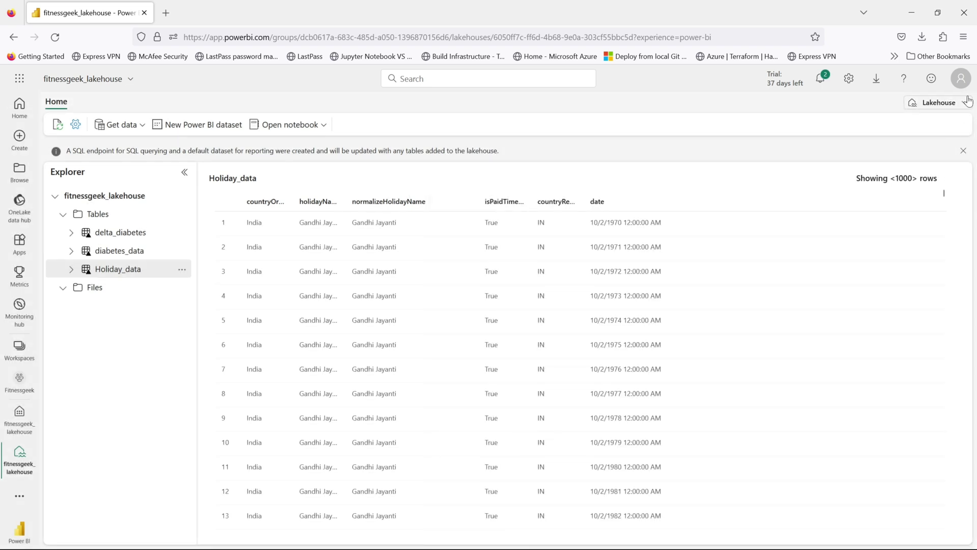
click(947, 104)
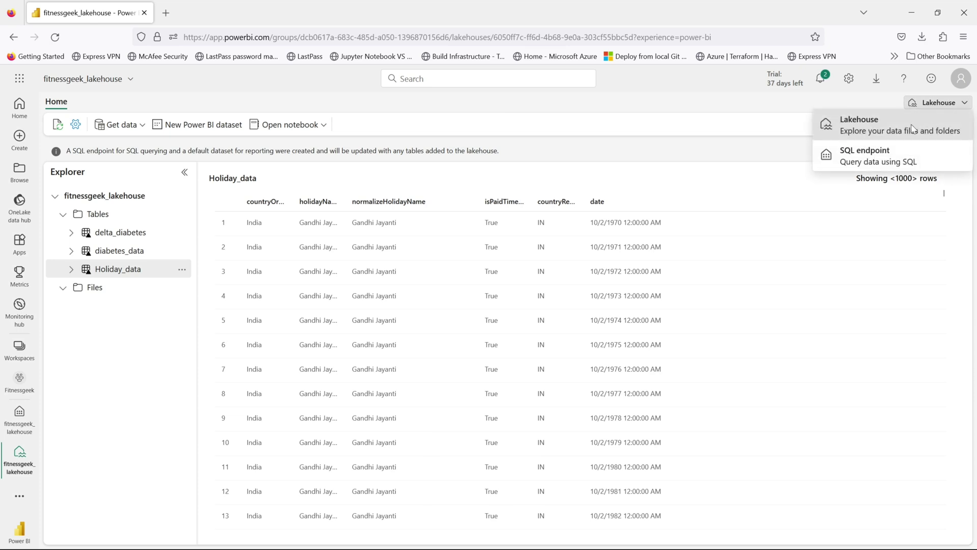
click(861, 163)
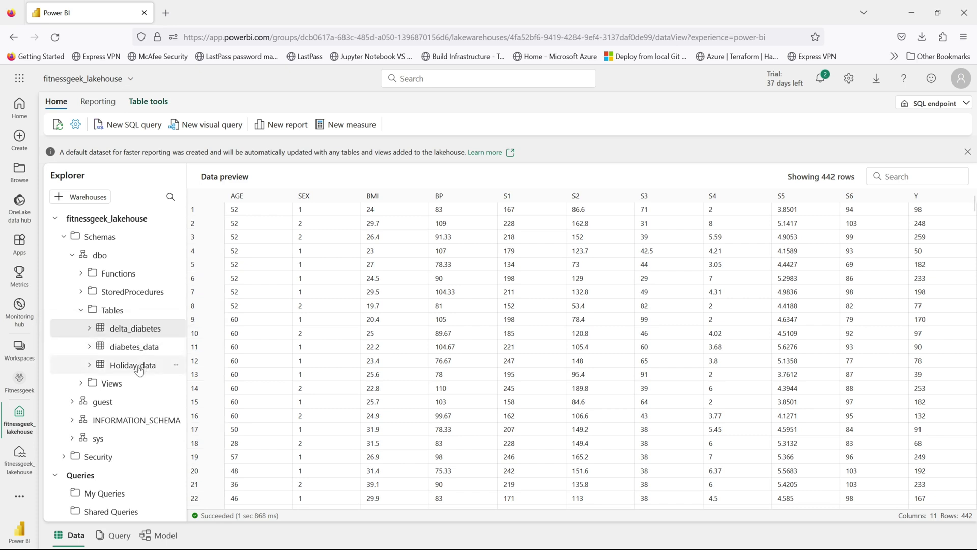
Step: Select Holiday_data under dbo > Tables to load its data preview
click(139, 369)
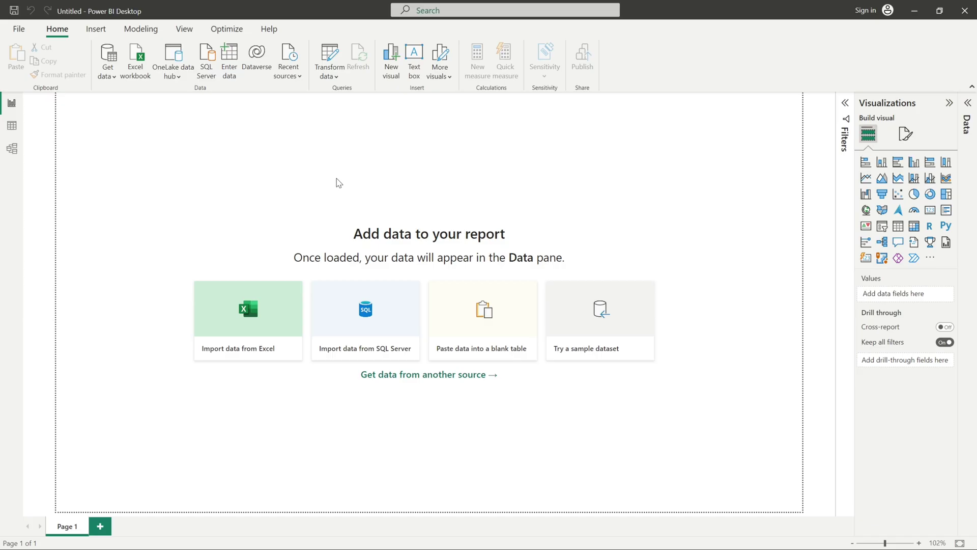
Step: Choose Lakehouses from the OneLake data hub list, then bring the browser forward
click(178, 80)
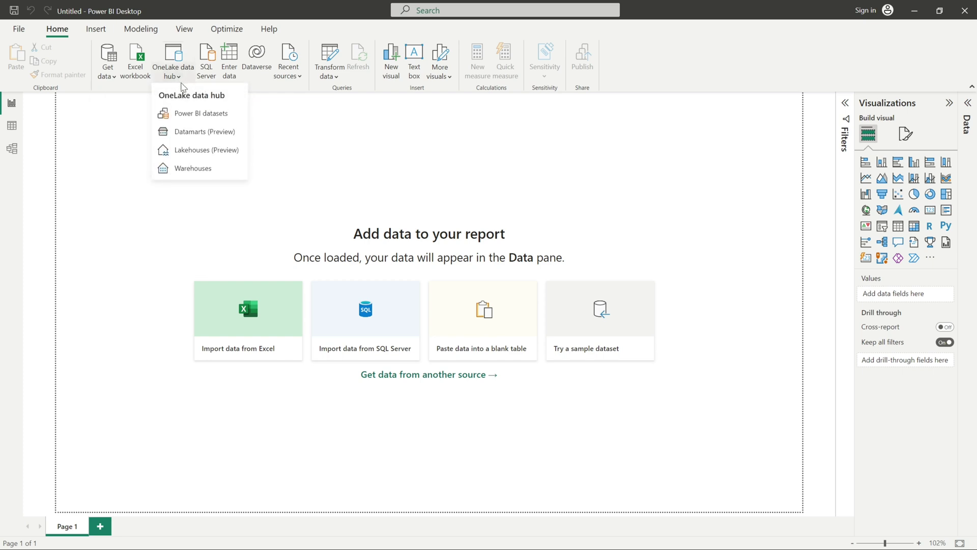
click(182, 151)
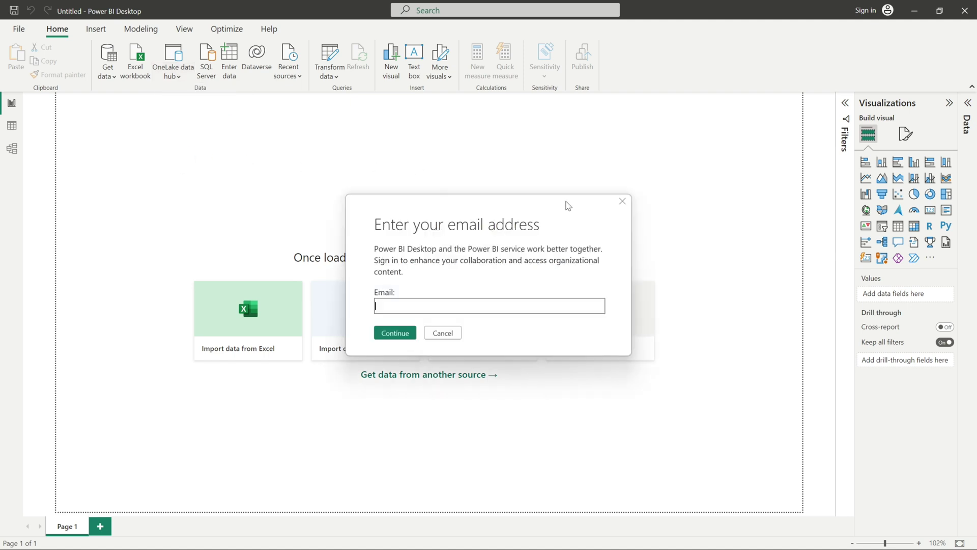
click(515, 536)
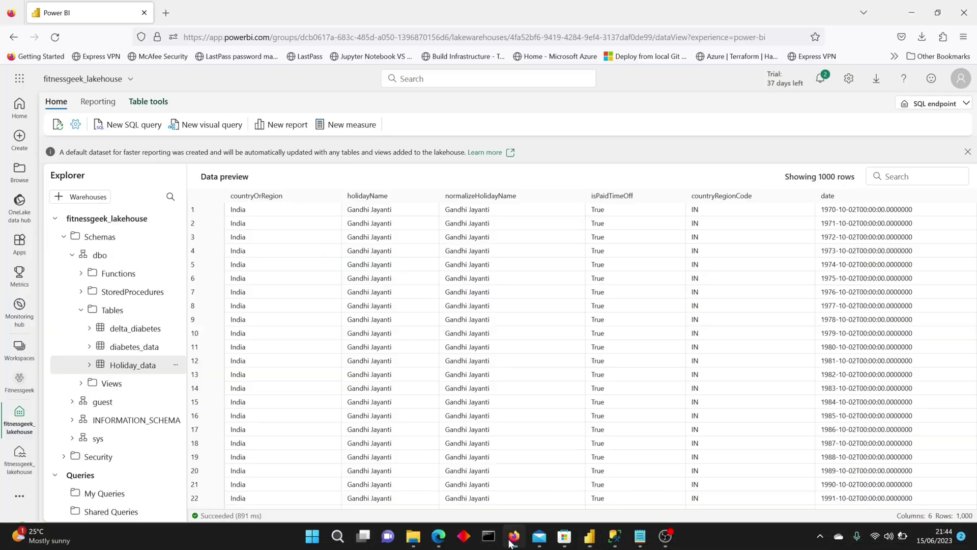
Step: Select the signed-in account's e-mail address in the account details panel
click(959, 83)
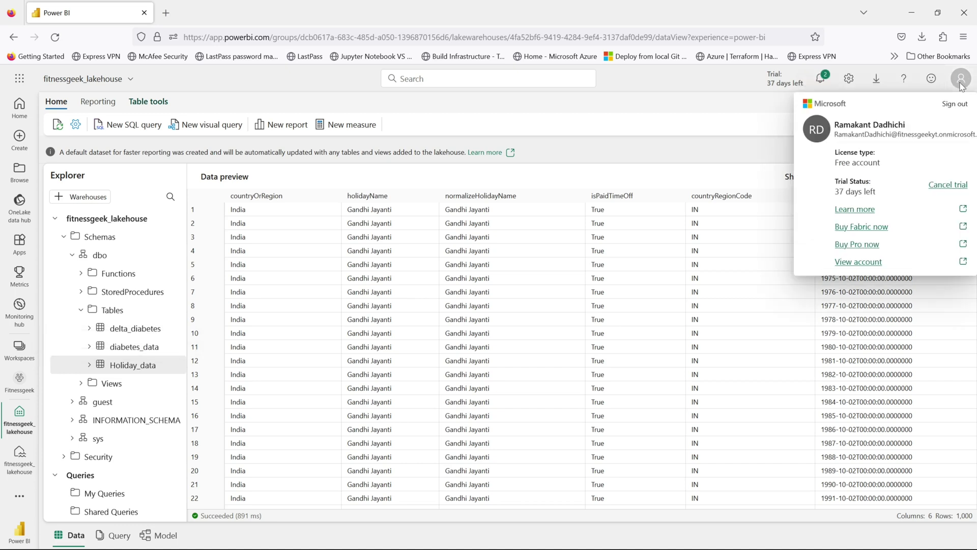
drag(835, 135, 975, 141)
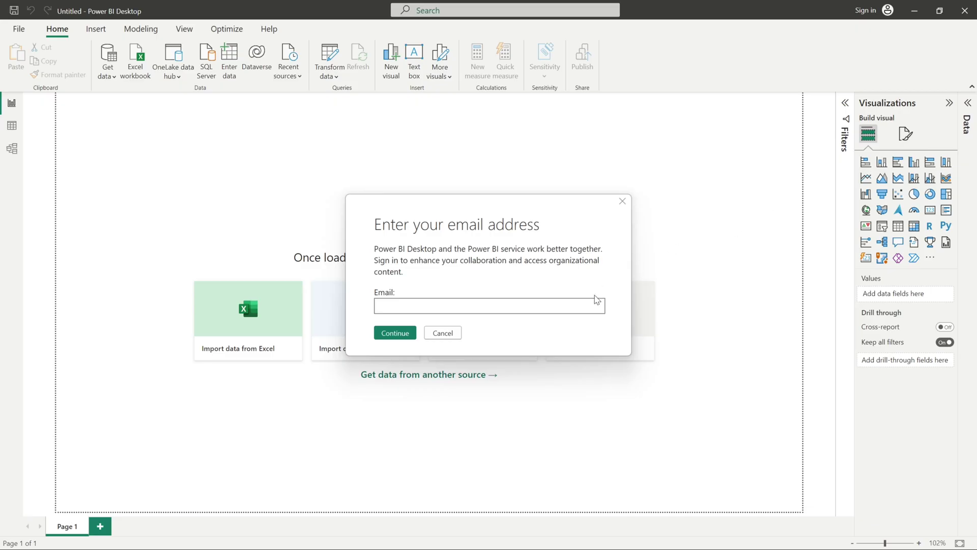
Step: Paste the account e-mail, submit it, and continue with the work account
key(ctrl+v)
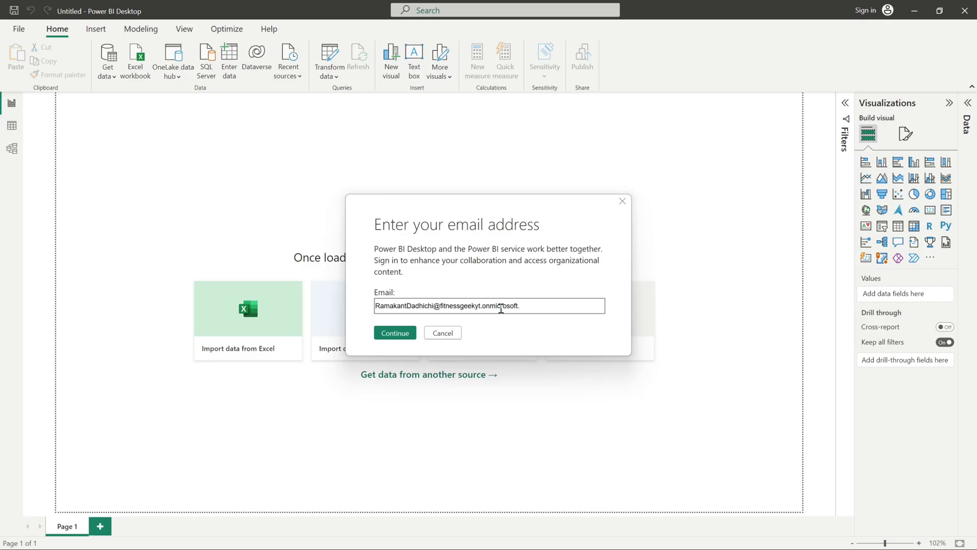
key(Return)
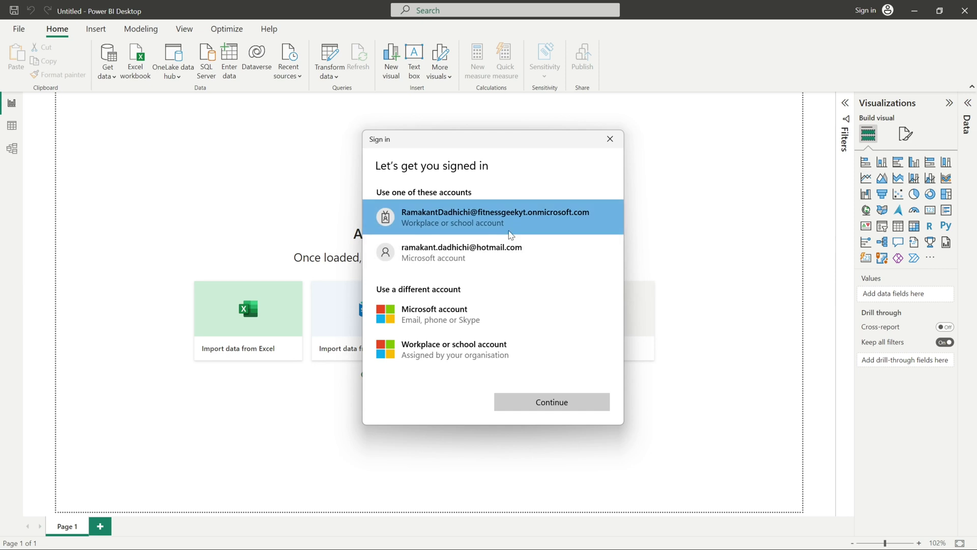
click(518, 403)
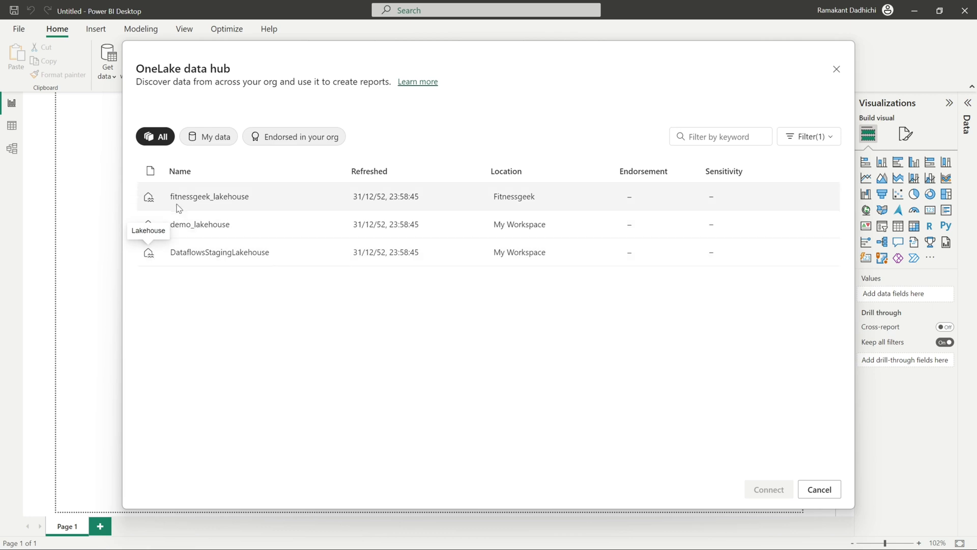
Step: Pick fitnessgeek_lakehouse and choose Connect to SQL endpoint from the Connect options
click(200, 198)
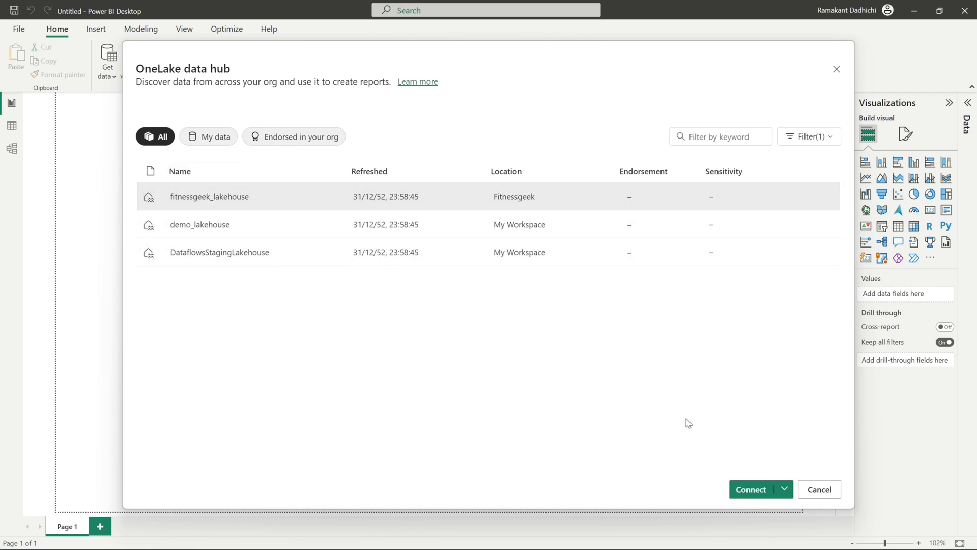
click(785, 490)
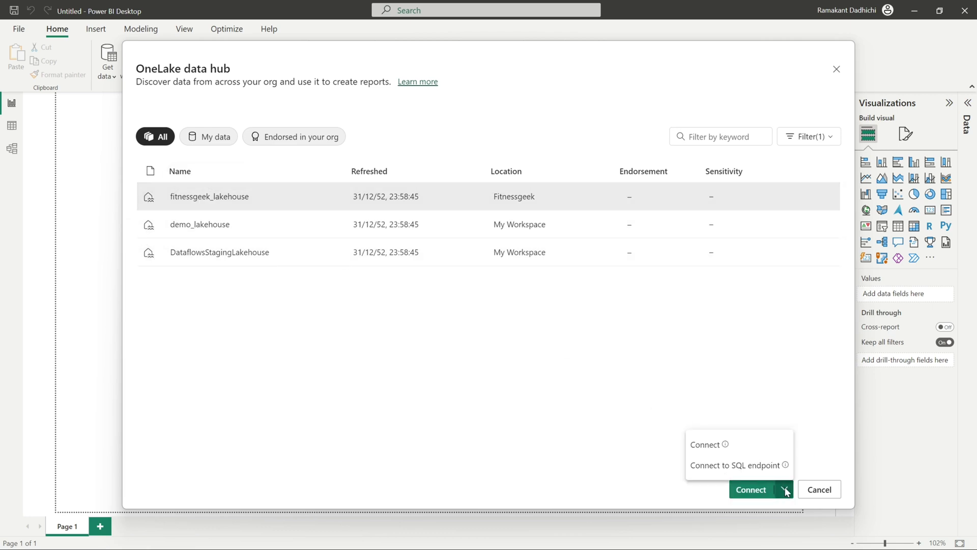
mouse_move(724, 449)
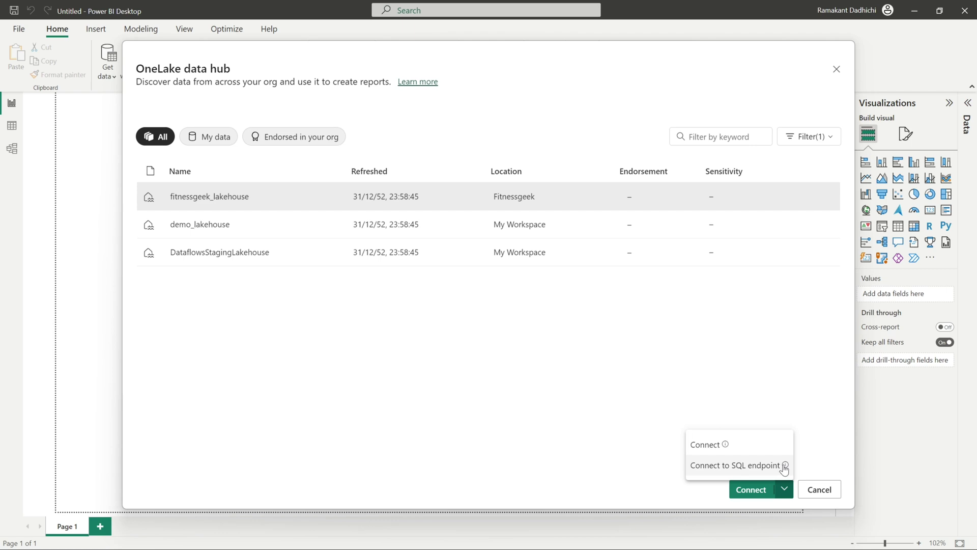
mouse_move(784, 467)
click(745, 471)
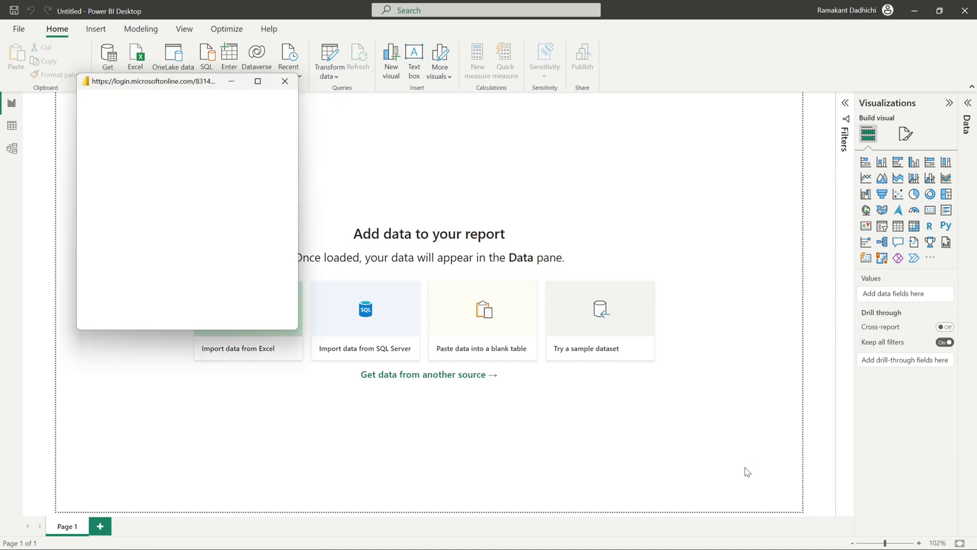
Step: Sign in with the listed account and widen the Navigator table list to show the server name
click(177, 229)
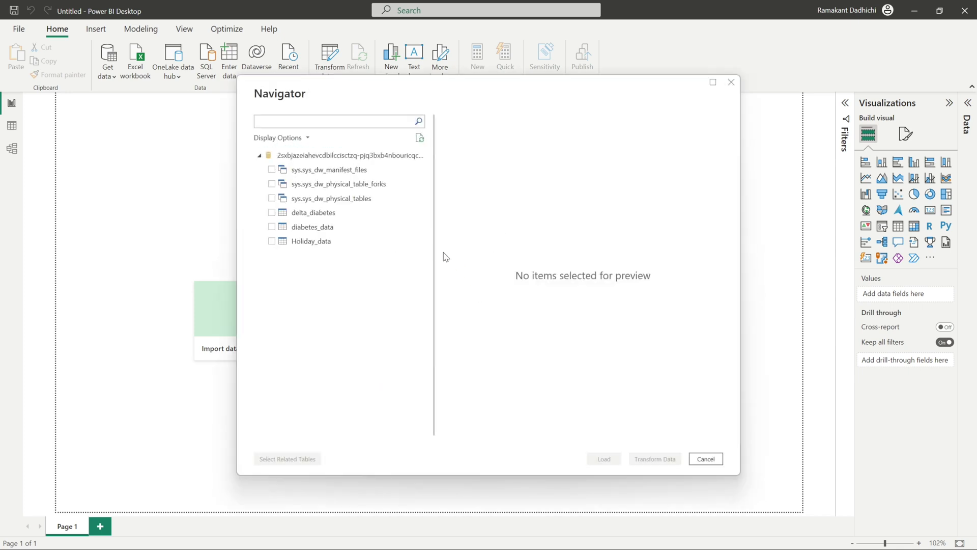
drag(432, 242, 530, 247)
drag(529, 184, 657, 200)
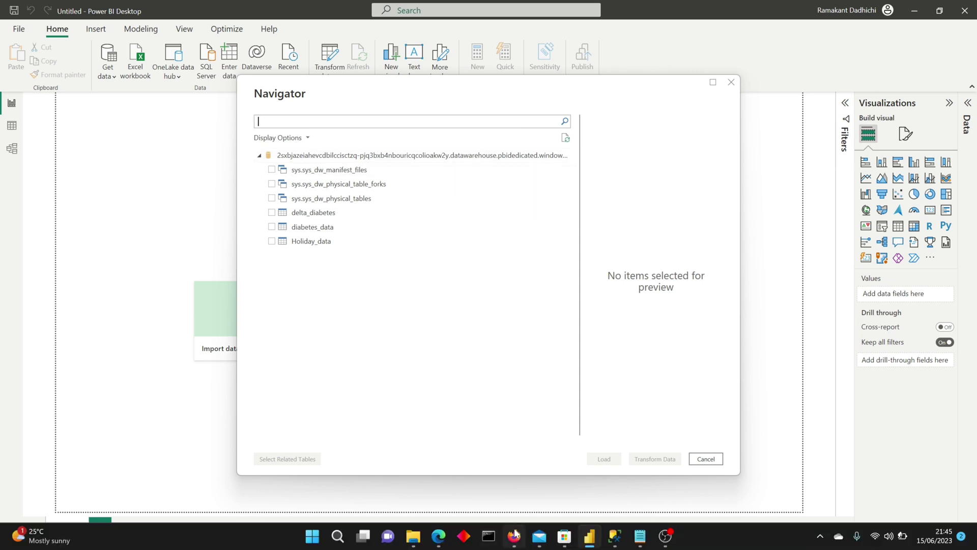
click(514, 536)
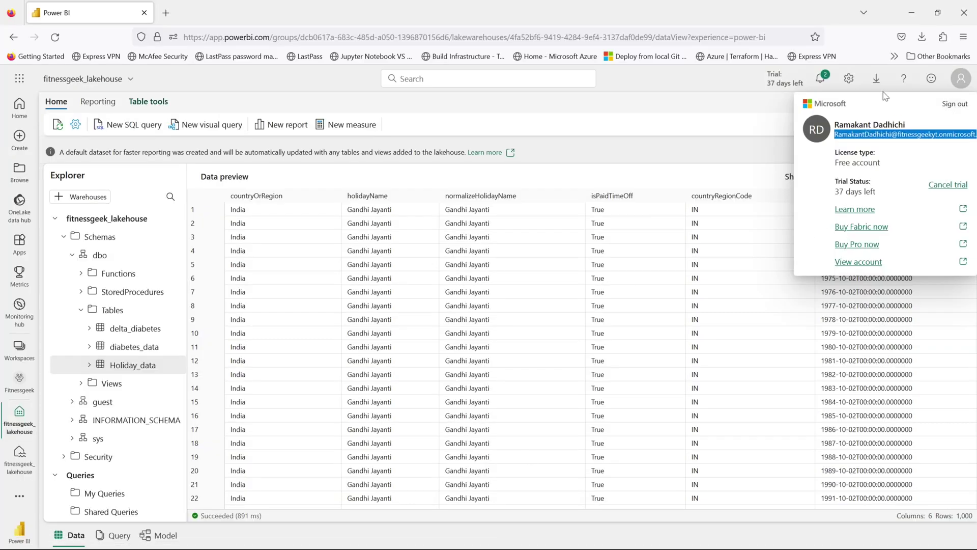
Step: Close the account panel and check the lakehouse's SQL connection string in its settings
click(749, 145)
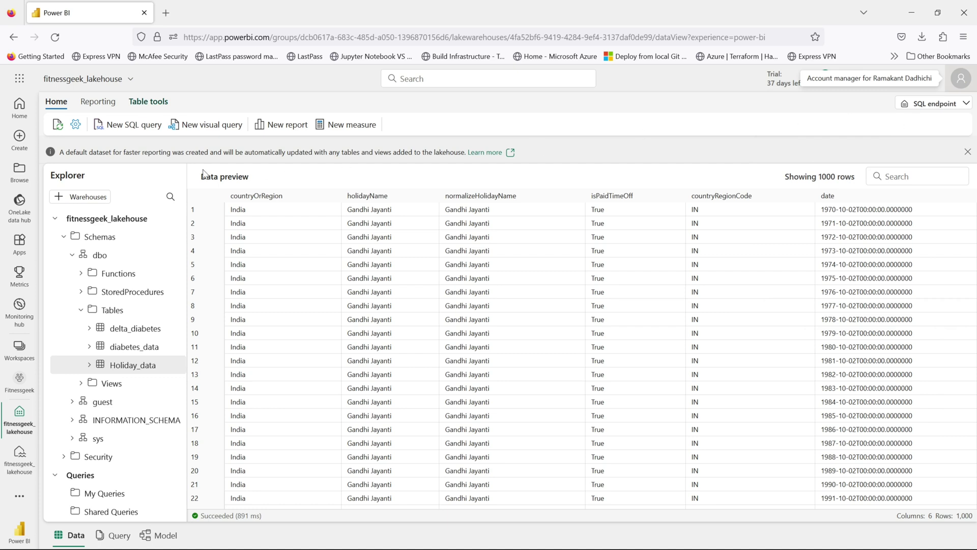
click(75, 124)
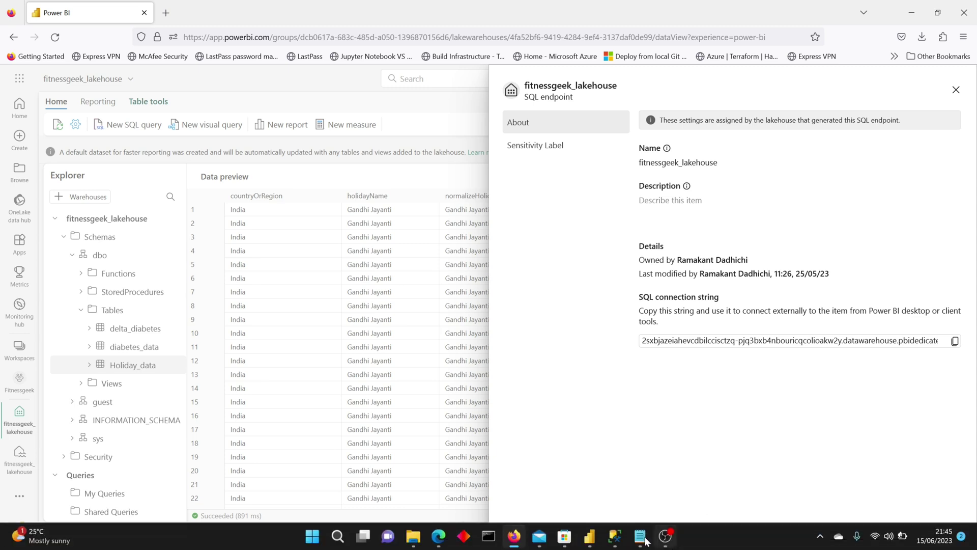
click(589, 539)
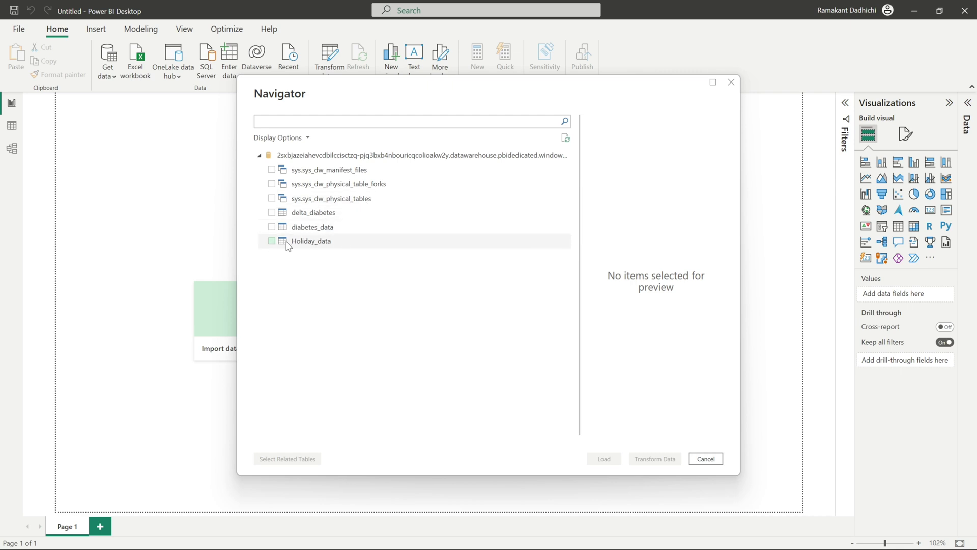
Step: Tick Holiday_data in the Navigator and load it
click(271, 241)
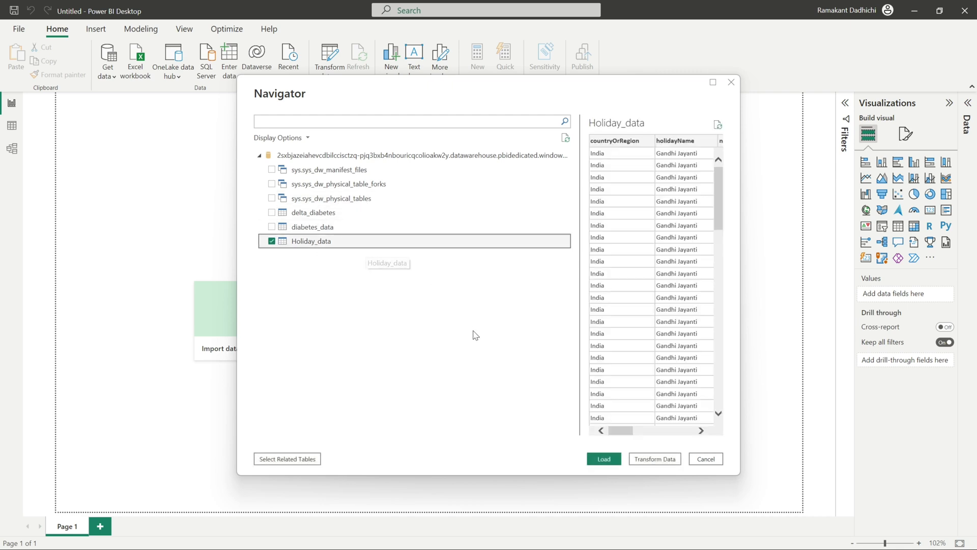
click(598, 461)
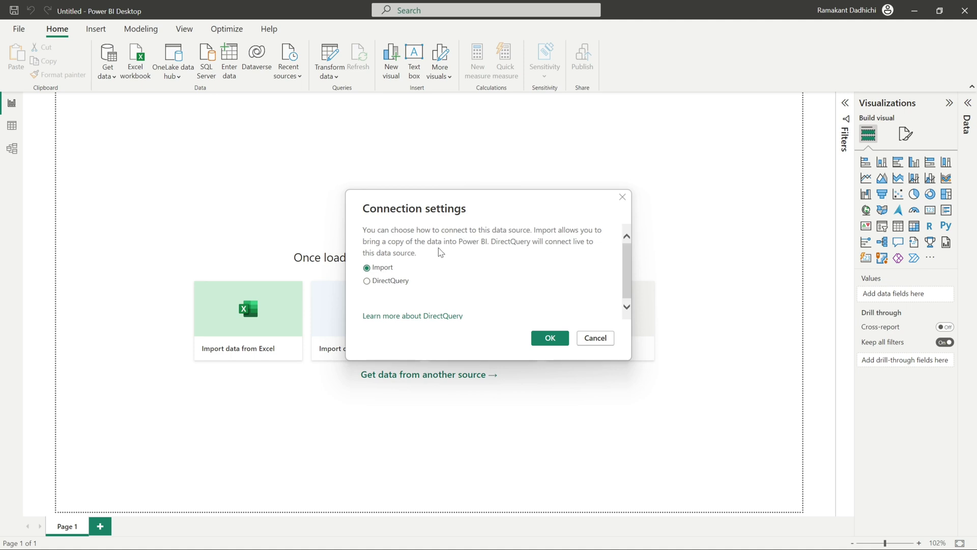
Step: Connect Holiday_data with DirectQuery and expand it in the Data pane to show its fields
click(367, 282)
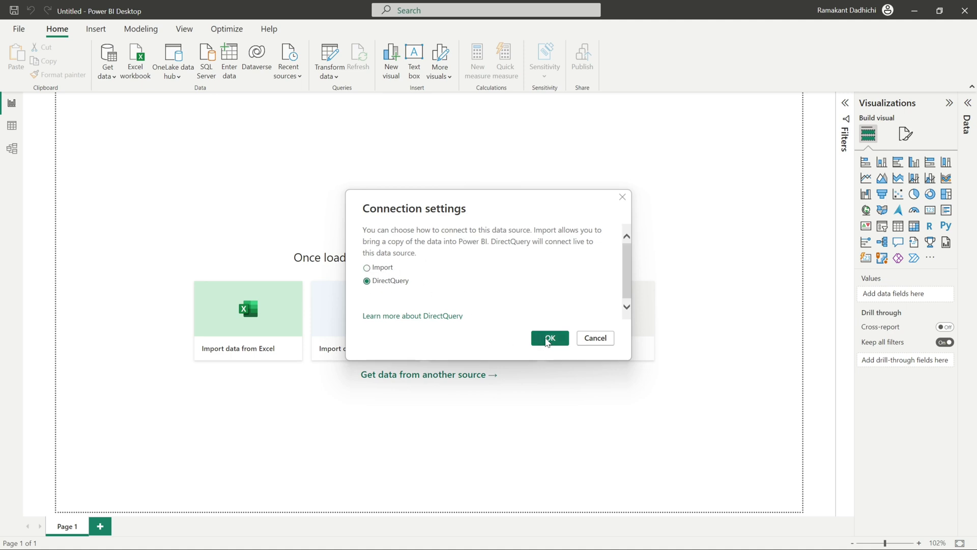
click(549, 338)
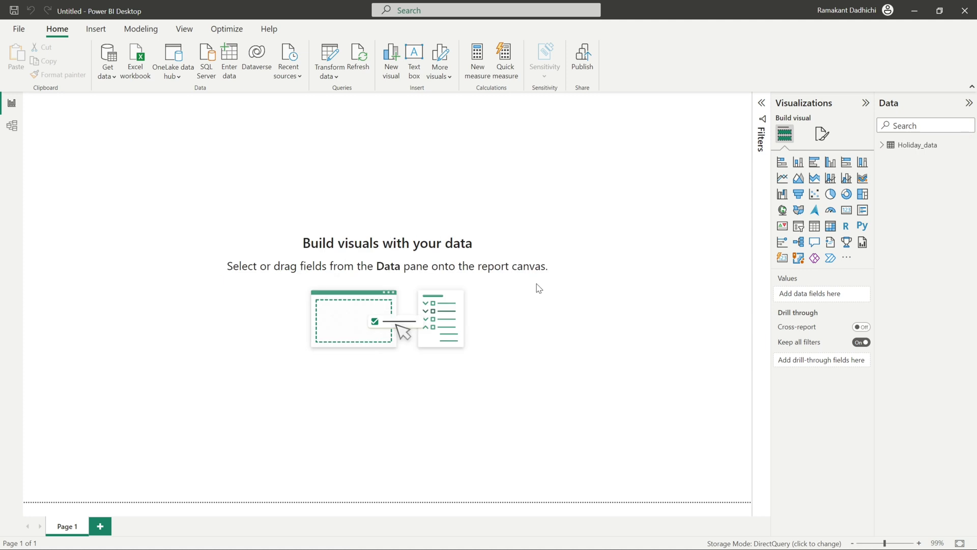
click(884, 146)
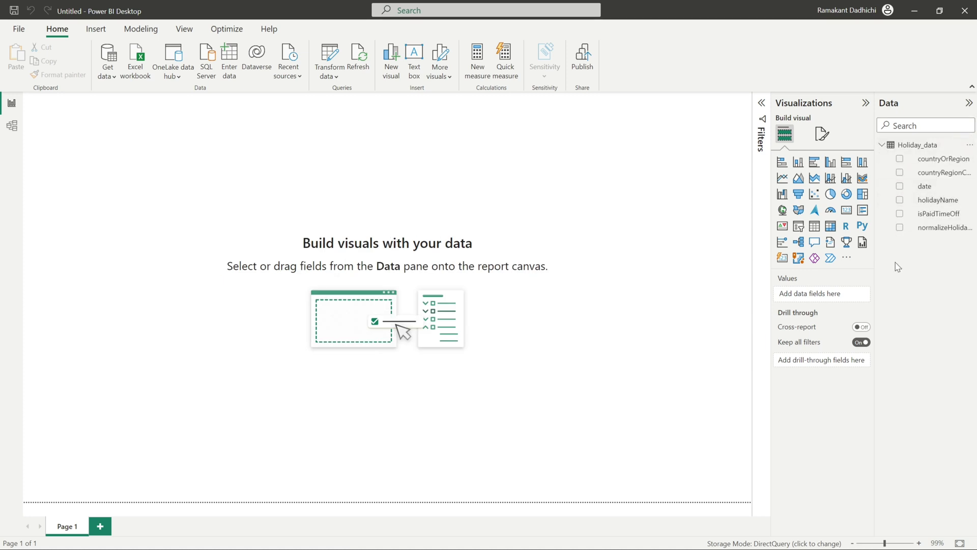
Step: Insert a table visual with countryOrRegion, date, holidayName and isPaidTimeOff from Holiday_data
click(814, 227)
click(900, 159)
click(900, 186)
click(900, 200)
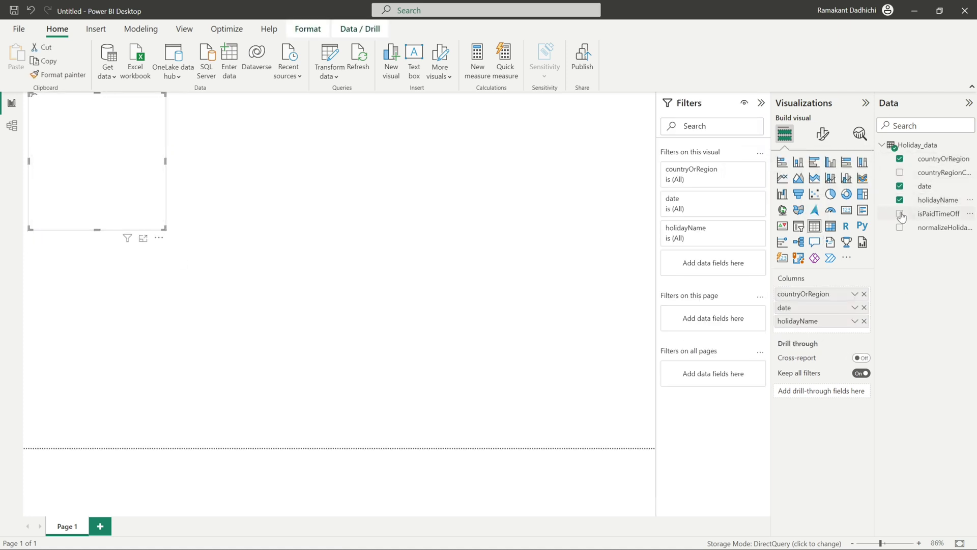
click(900, 214)
Step: Enlarge and widen the table, dismiss the performance tip, and remove the isPaidTimeOff column
drag(176, 312, 322, 450)
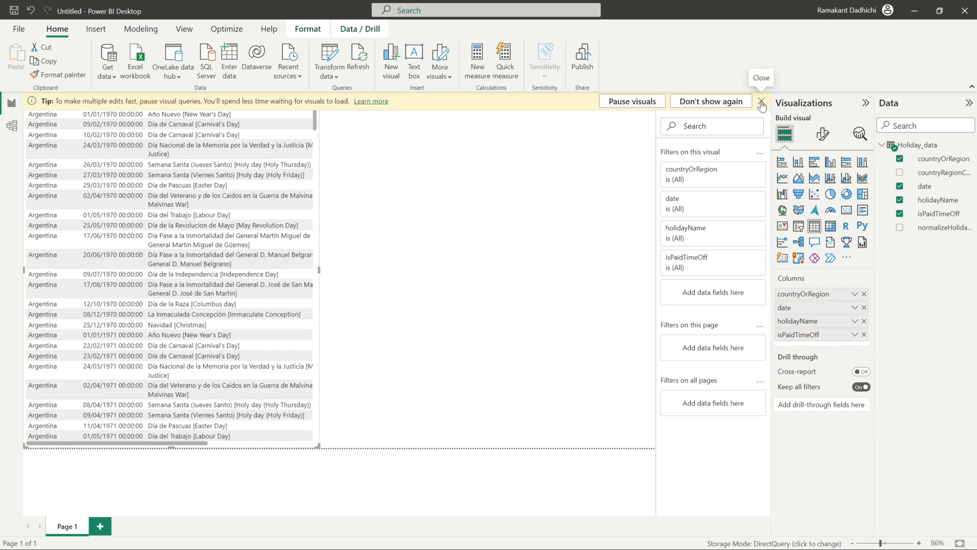
click(762, 104)
drag(319, 446, 486, 439)
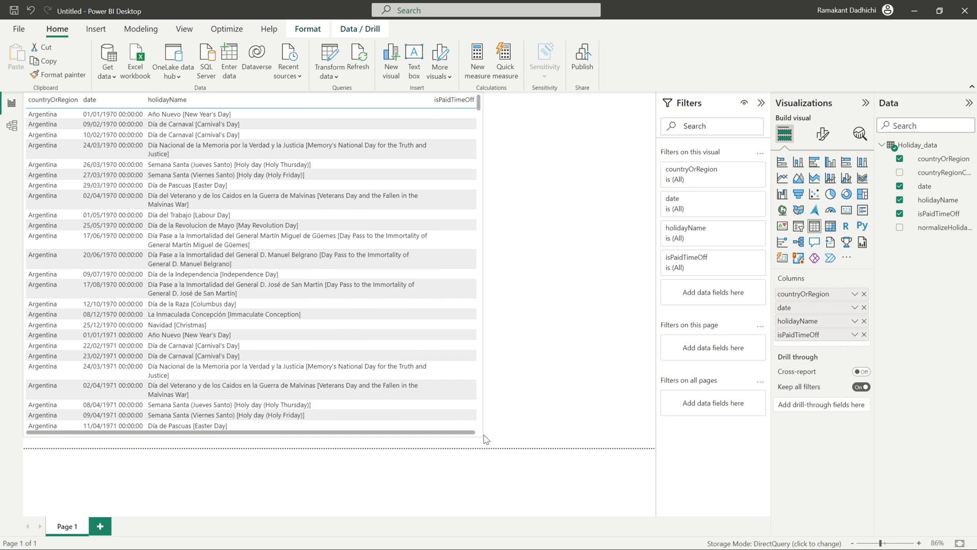
drag(845, 334, 636, 352)
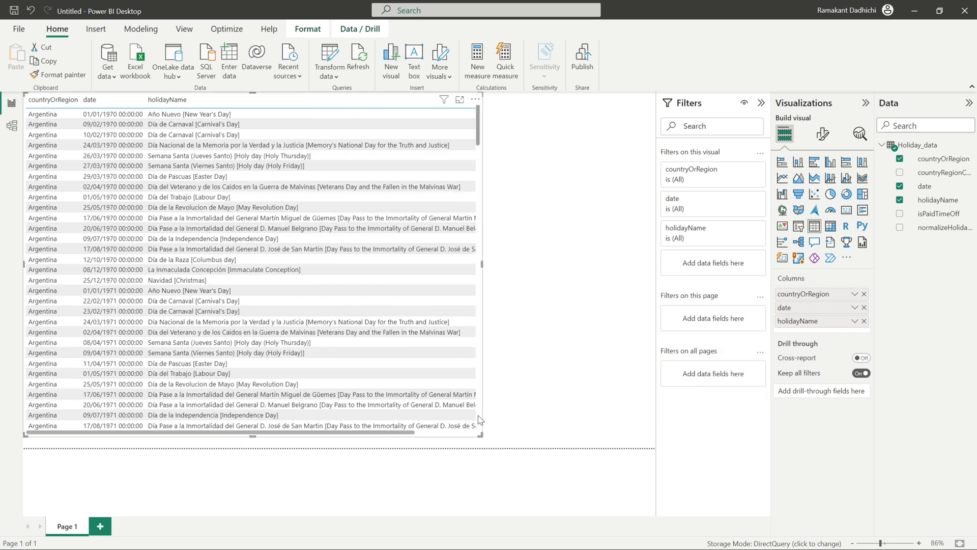
drag(482, 435, 654, 273)
Step: Add countryRegionCode to the table and trim its left and right edges to fit the page
click(901, 173)
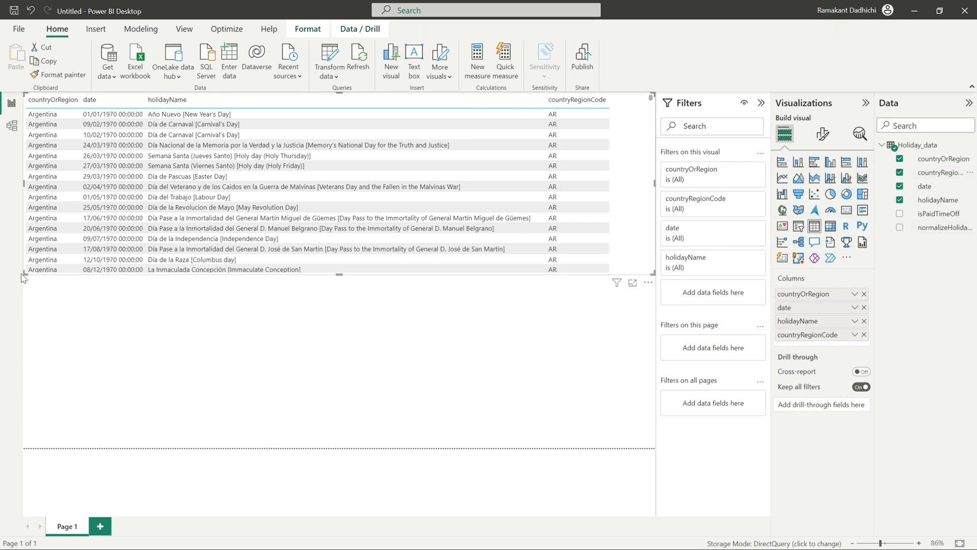
drag(24, 277, 34, 278)
drag(645, 272, 636, 271)
click(599, 301)
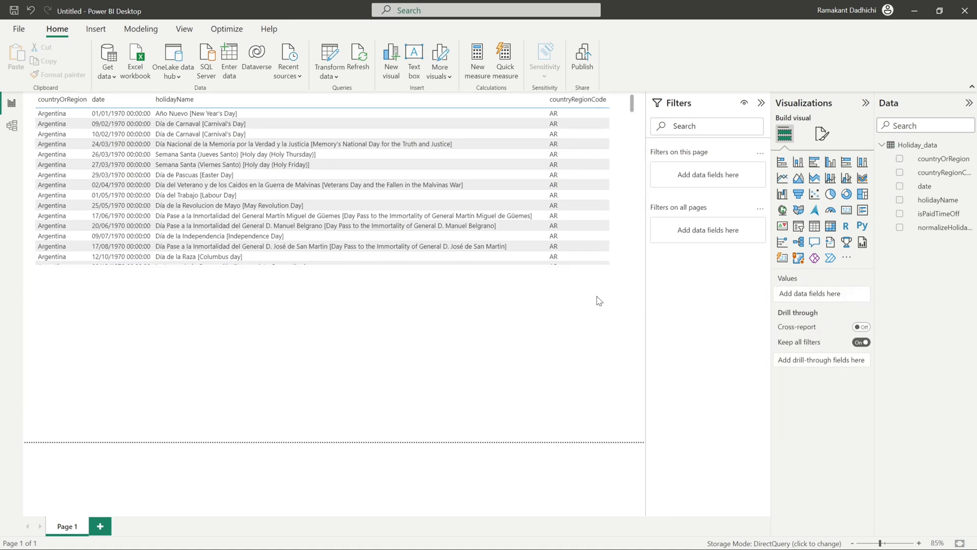
Step: Add a stacked bar chart of Count of holidayName by countryOrRegion below the table
click(782, 162)
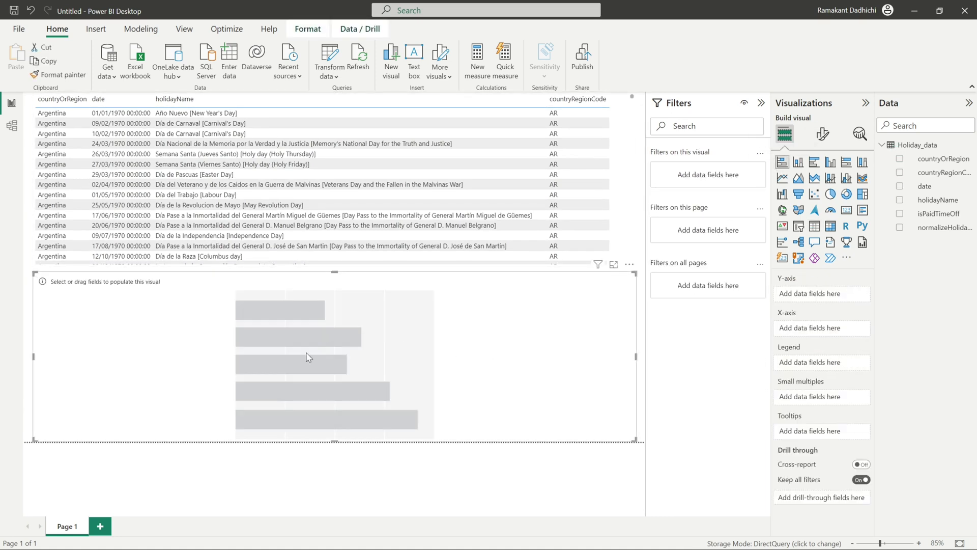
click(899, 158)
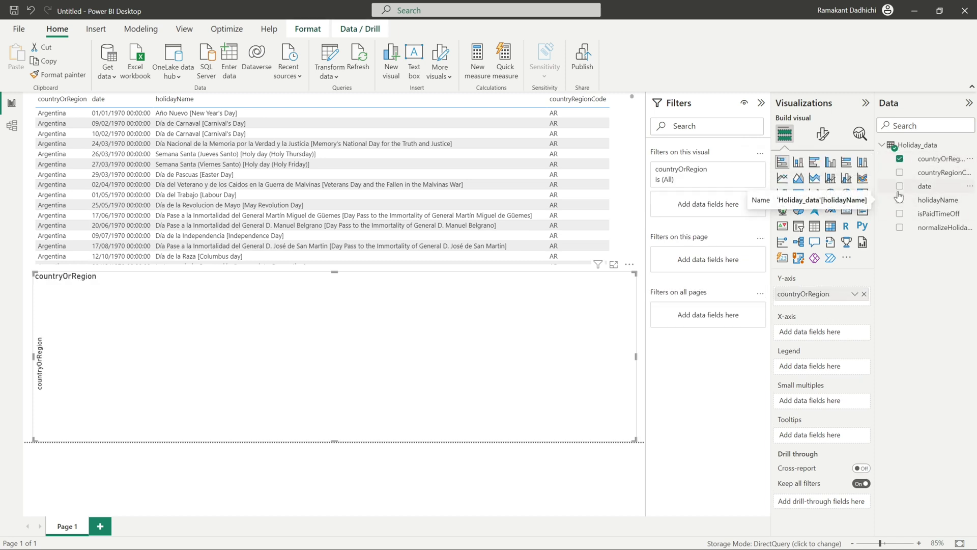
drag(901, 195, 823, 332)
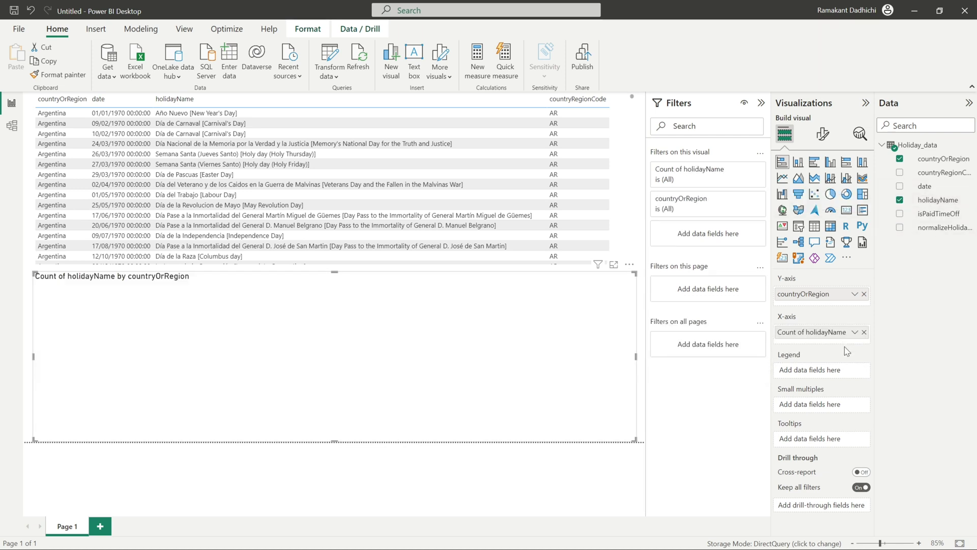
click(855, 331)
click(890, 379)
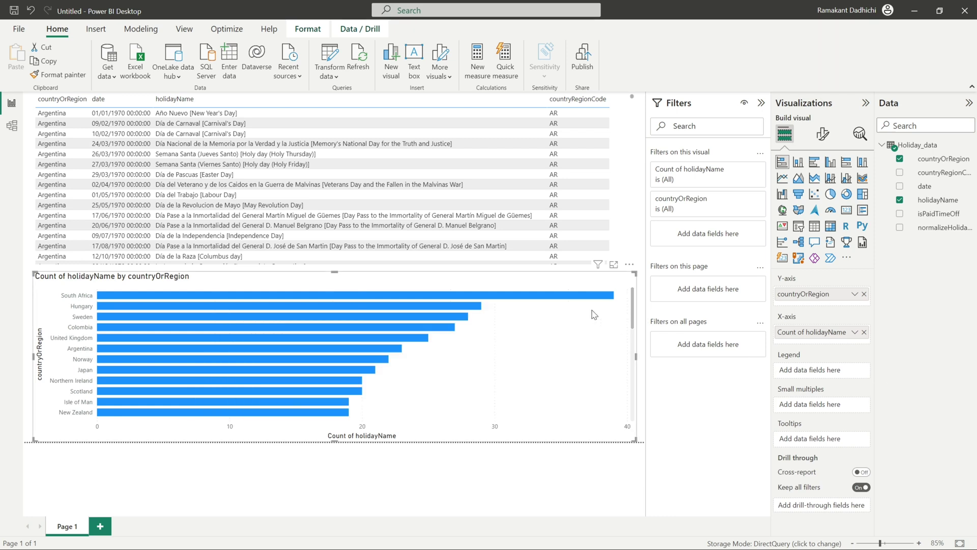
mouse_move(579, 300)
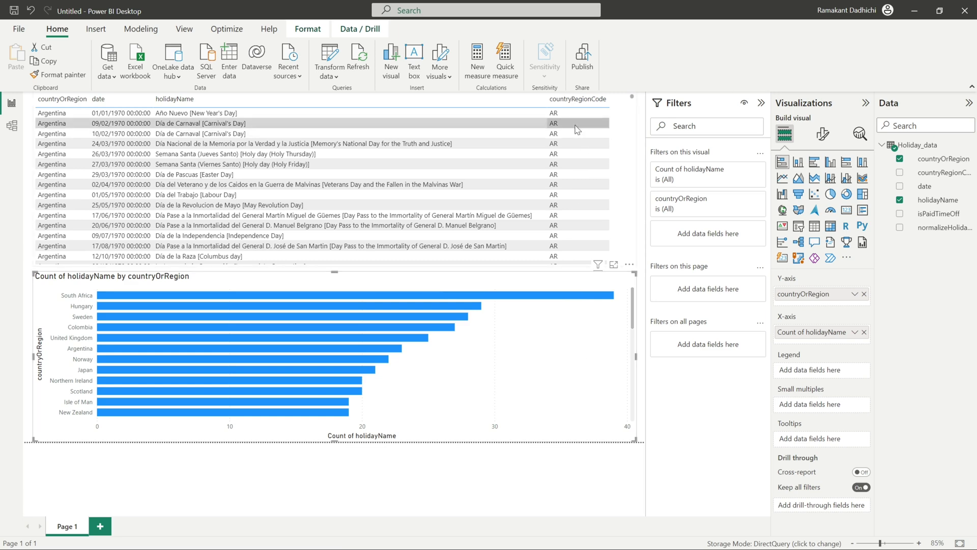
click(14, 11)
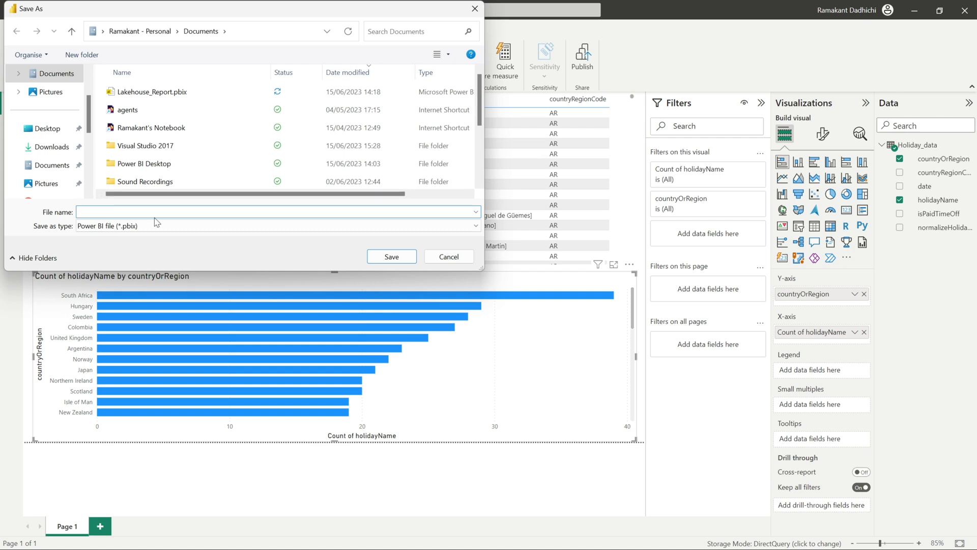
Step: Save the report in Documents with the file name Lakehouse_ReportV01
text(Lakehouse_)
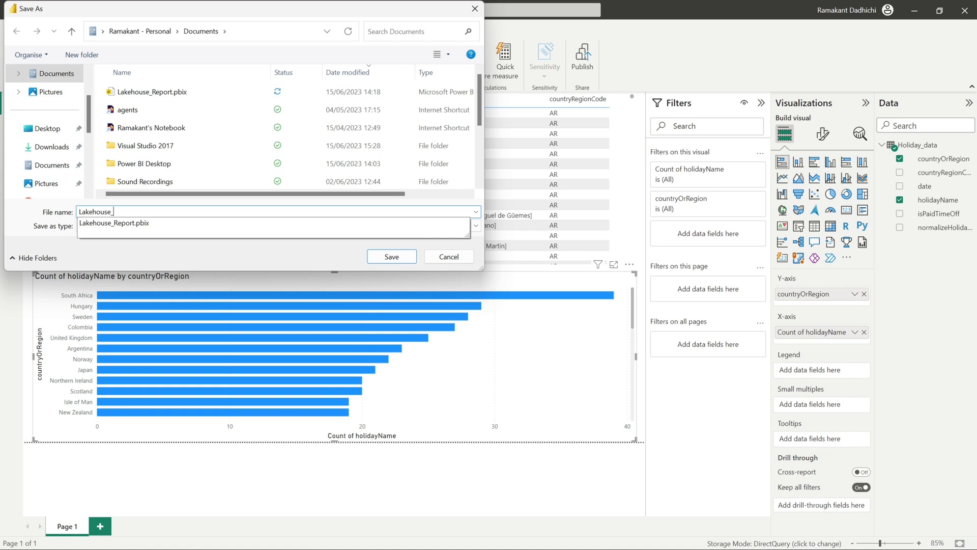
text(ReportV01)
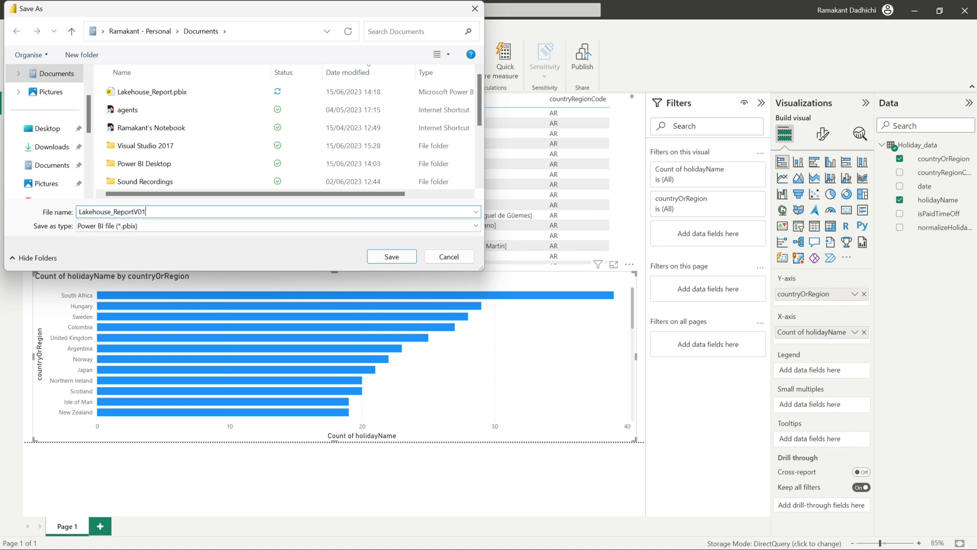
click(375, 261)
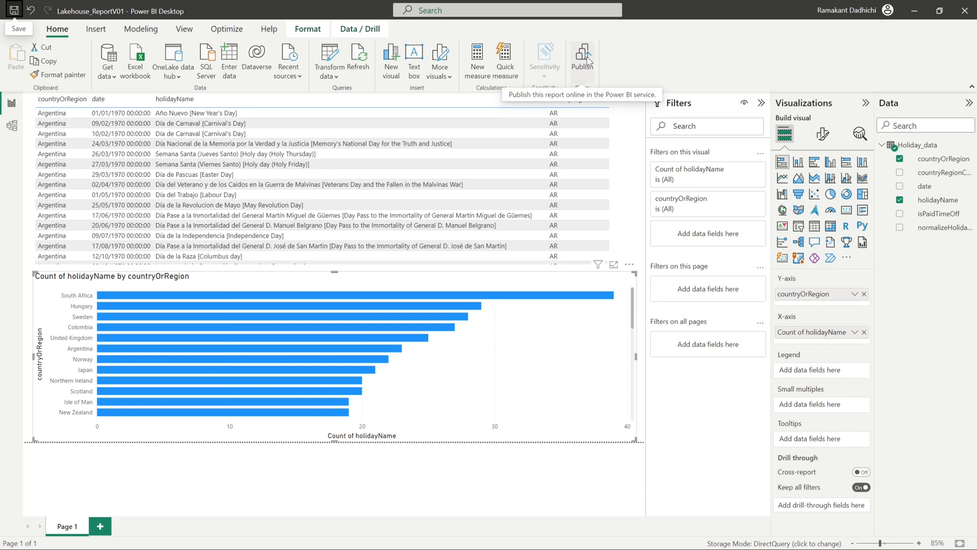
click(583, 59)
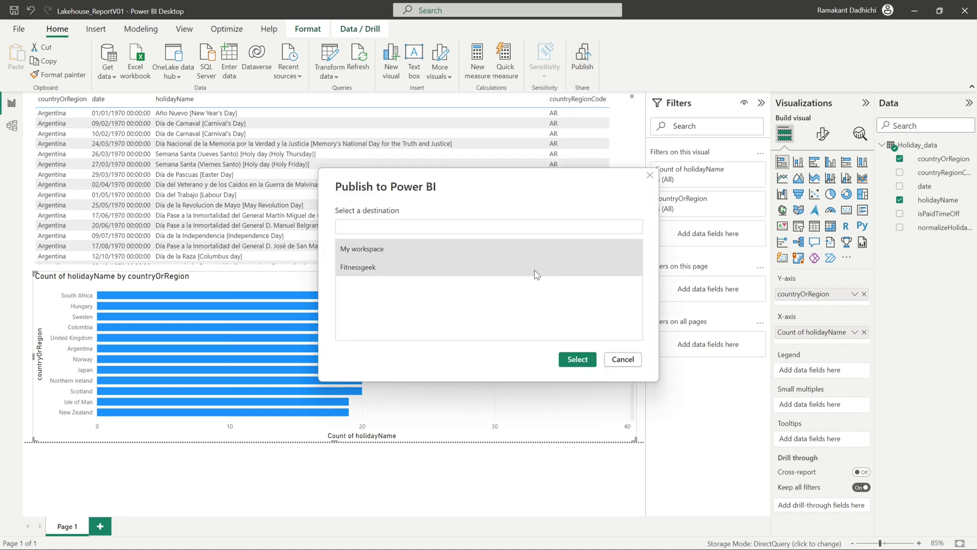
Step: Publish the report to the Fitnessgeek workspace and wait for the success message
click(367, 272)
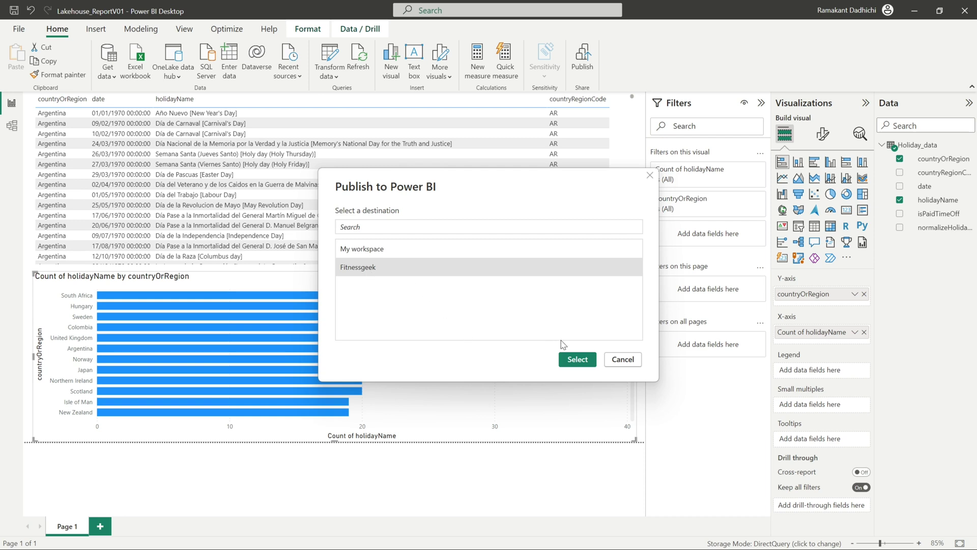
click(584, 362)
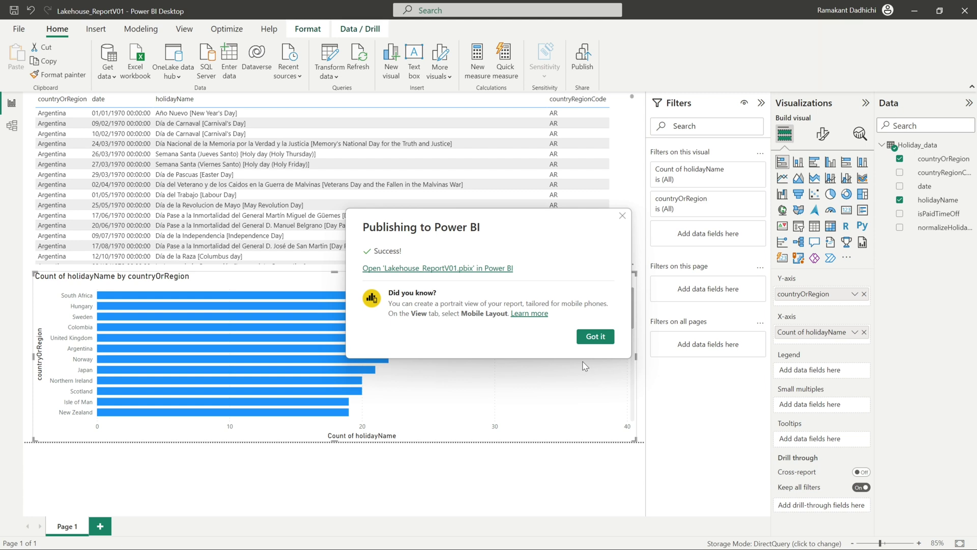
mouse_move(580, 547)
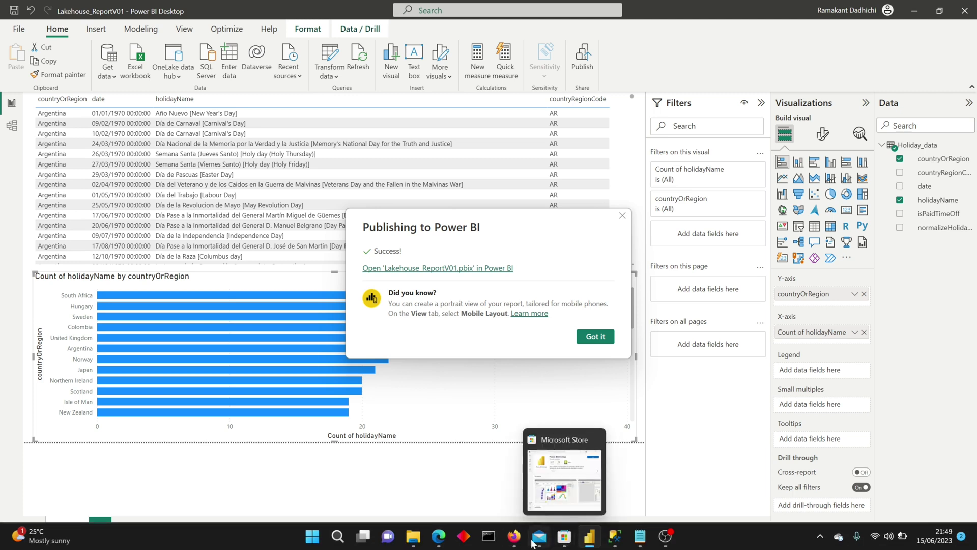
mouse_move(515, 539)
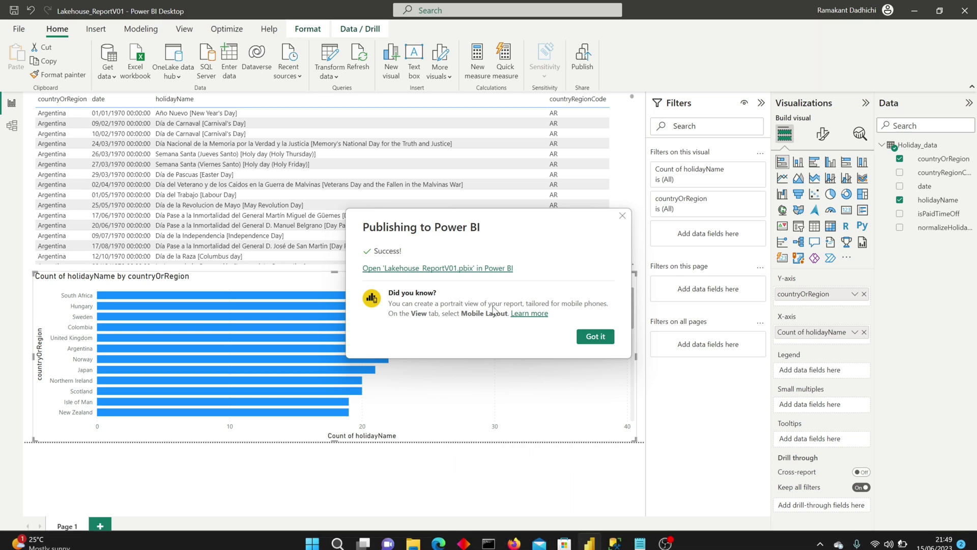
Step: In the browser, close the SQL endpoint settings and duplicate the Power BI tab to view the Fitnessgeek workspace
click(514, 540)
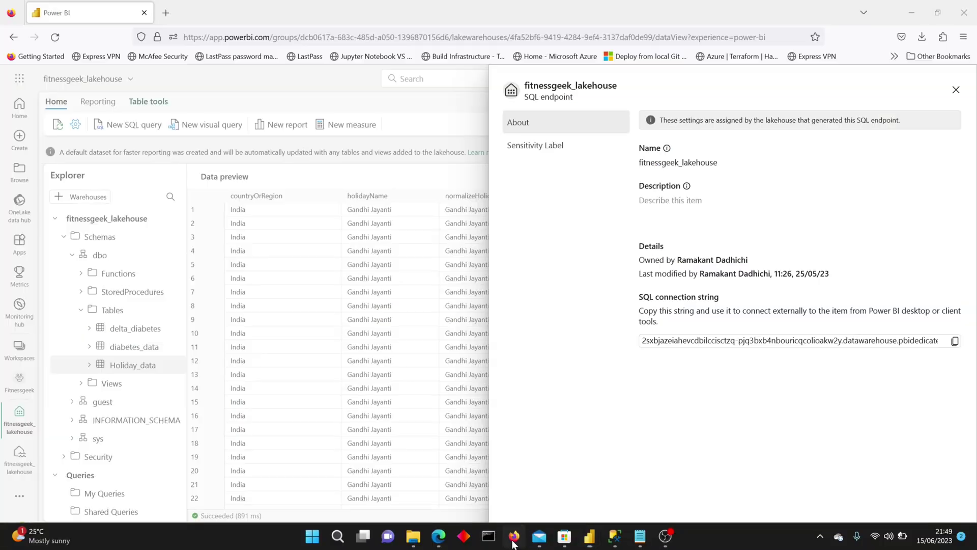
click(956, 90)
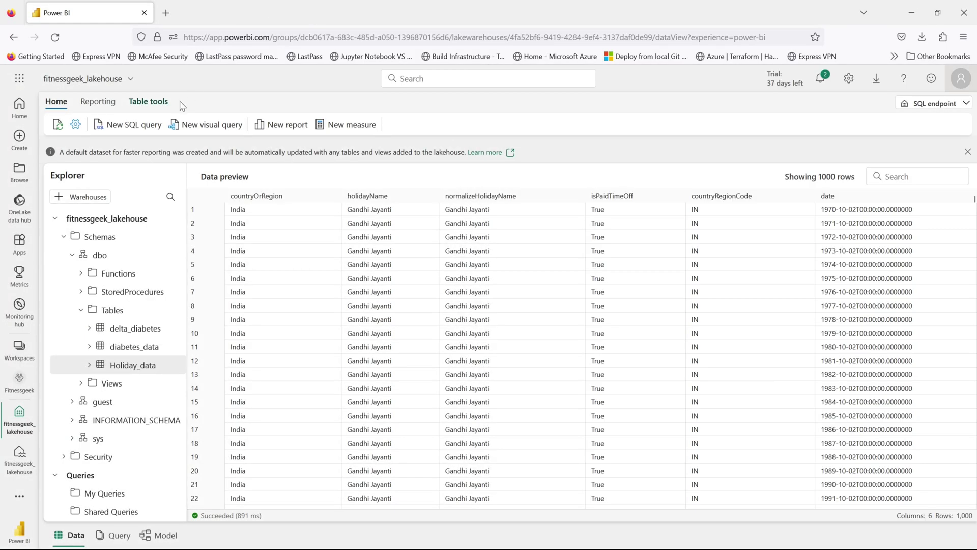
right_click(97, 19)
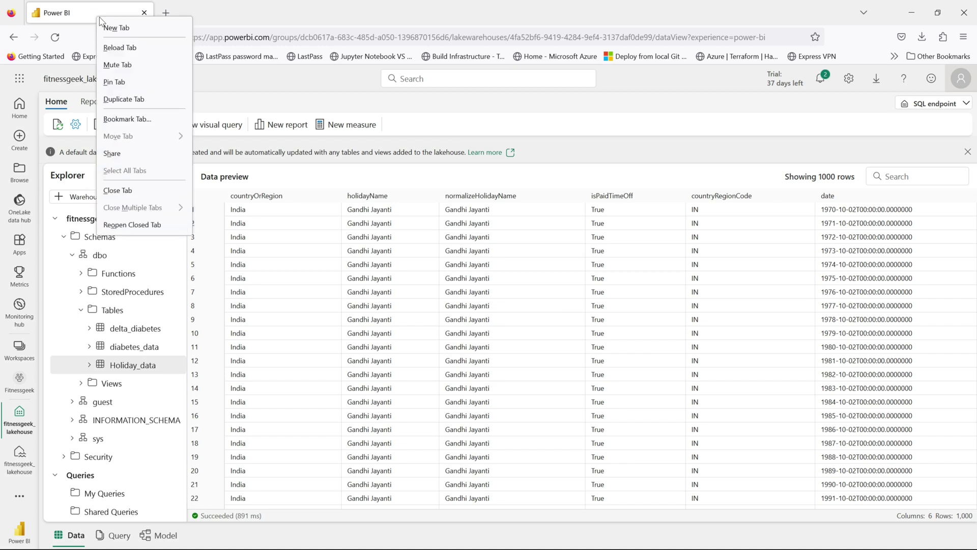
click(117, 99)
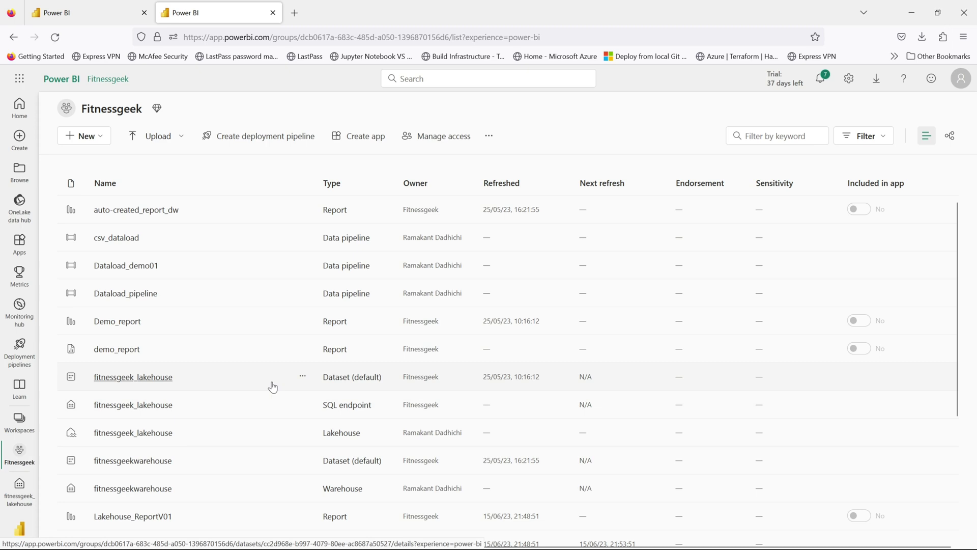
scroll(272, 387, down, 3)
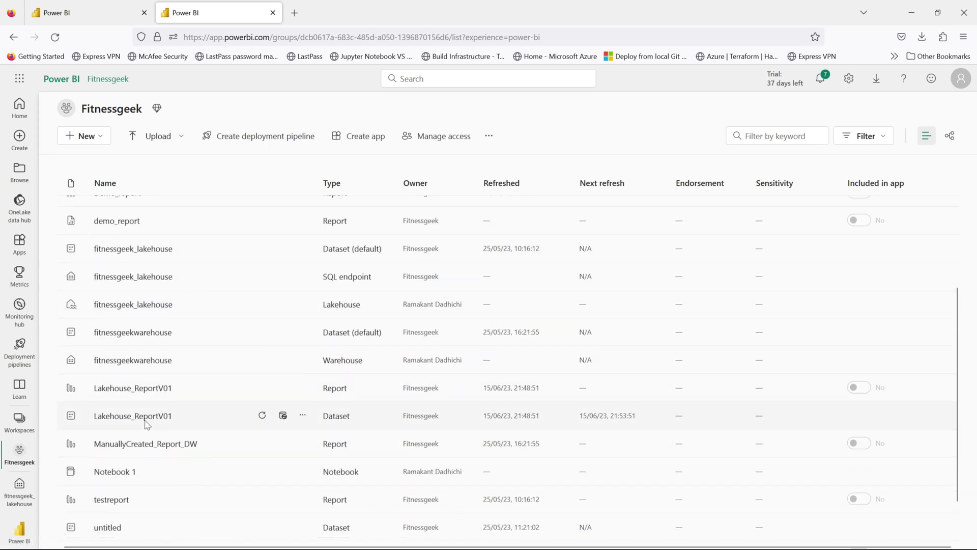
Step: Open Lakehouse_ReportV01 from the workspace list to view its holiday table and bar chart
click(145, 390)
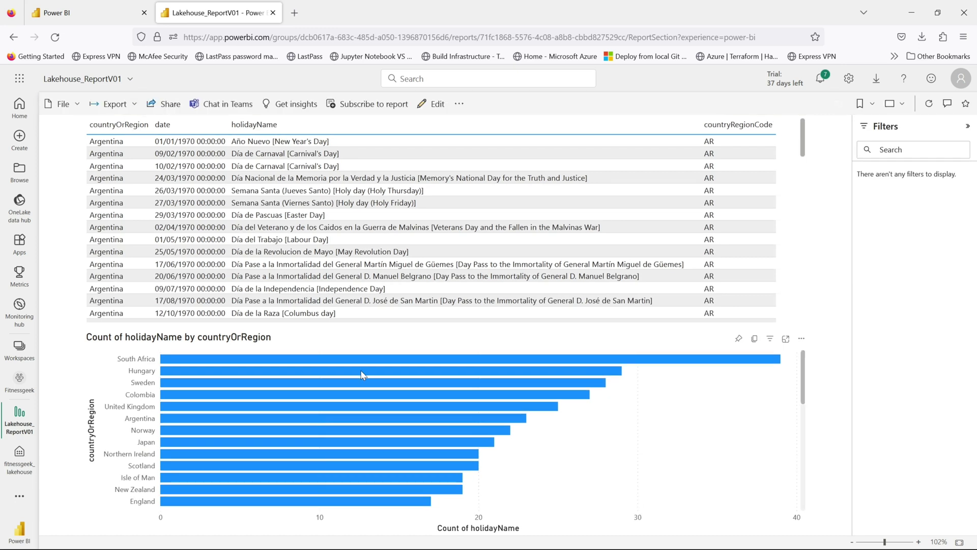
mouse_move(362, 375)
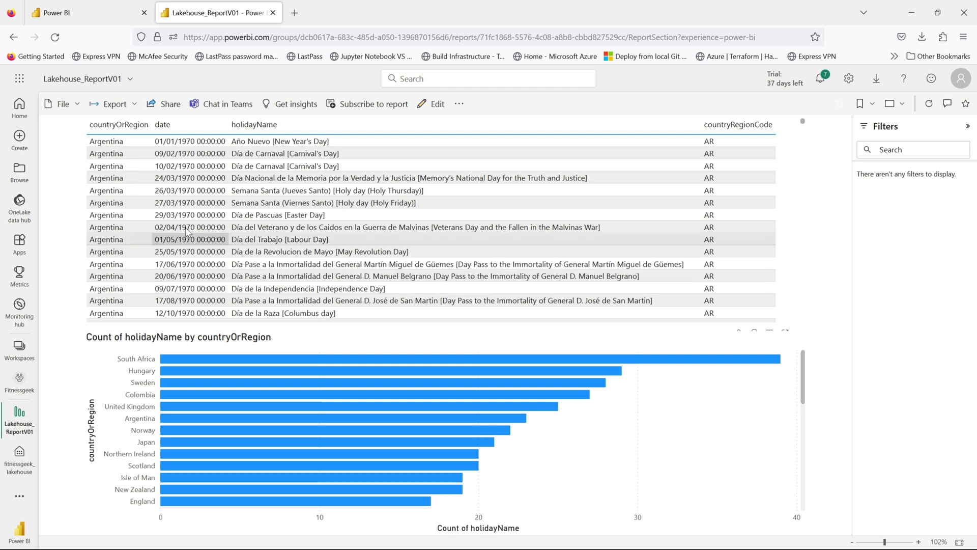
click(169, 106)
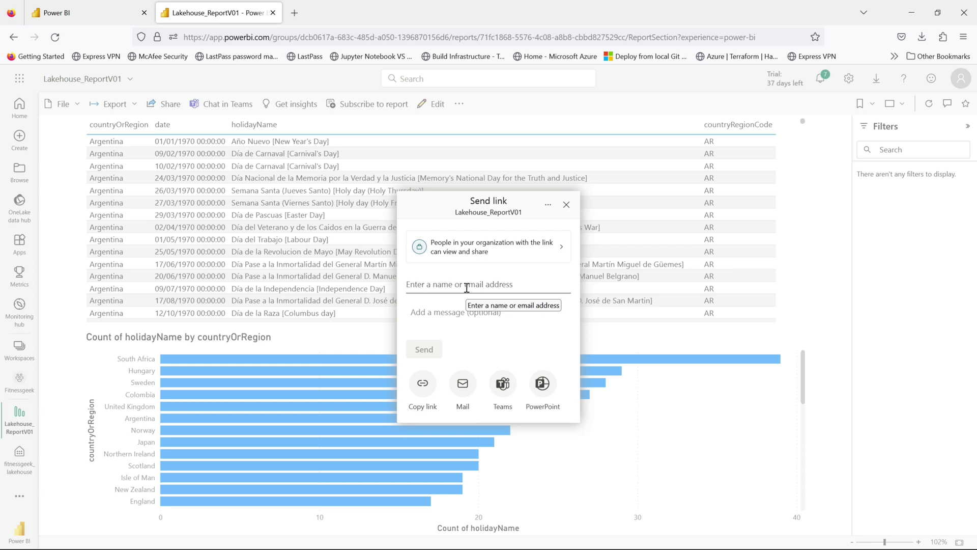
Step: Limit the share link to people in your organization, disallow resharing, and apply it
click(467, 289)
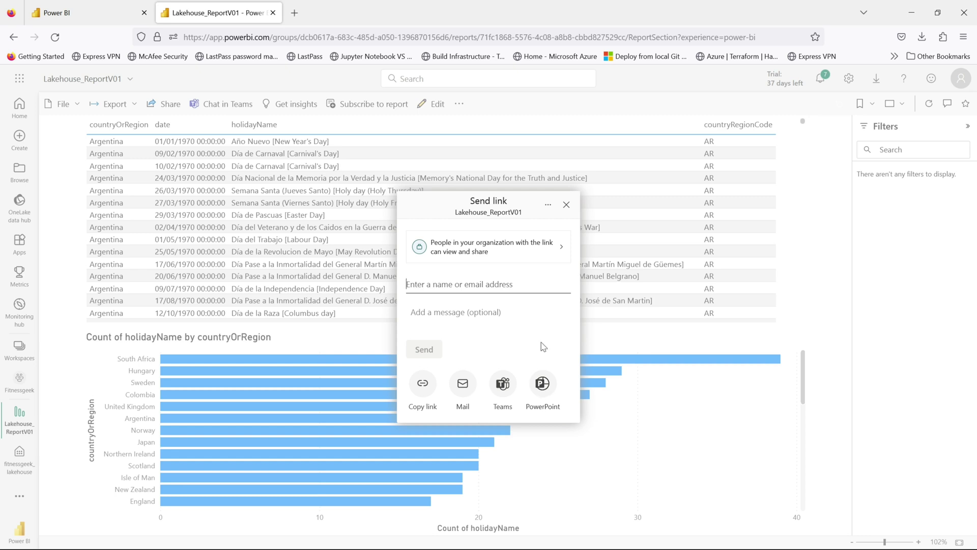
click(504, 255)
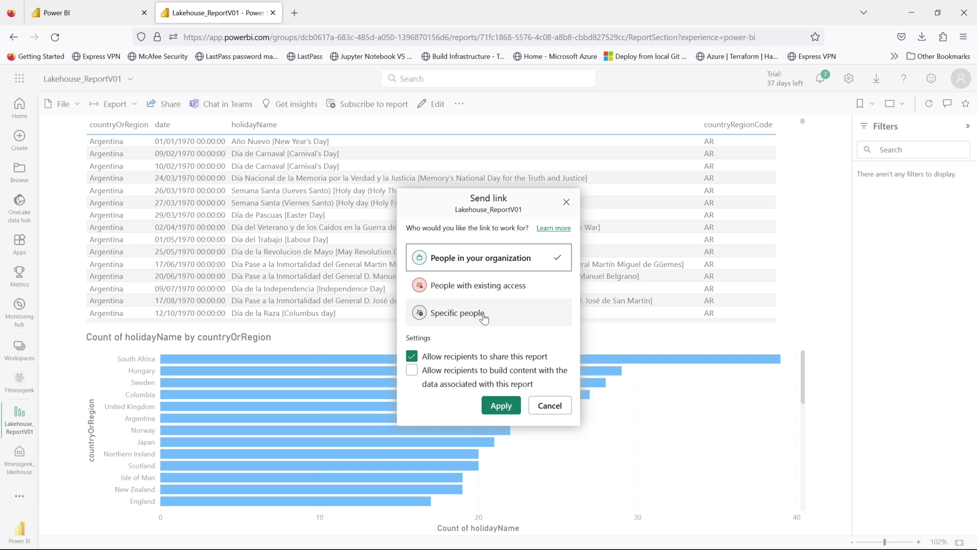
click(413, 358)
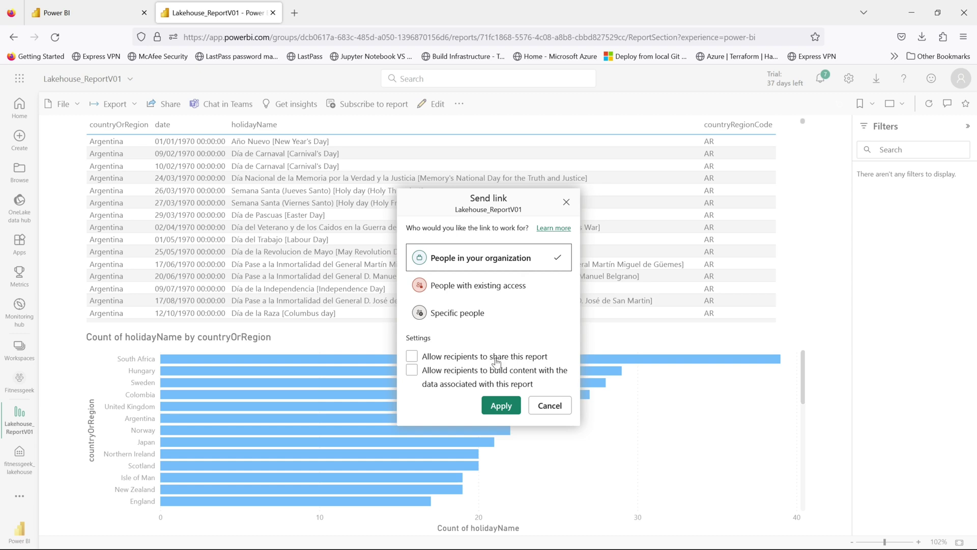
click(506, 407)
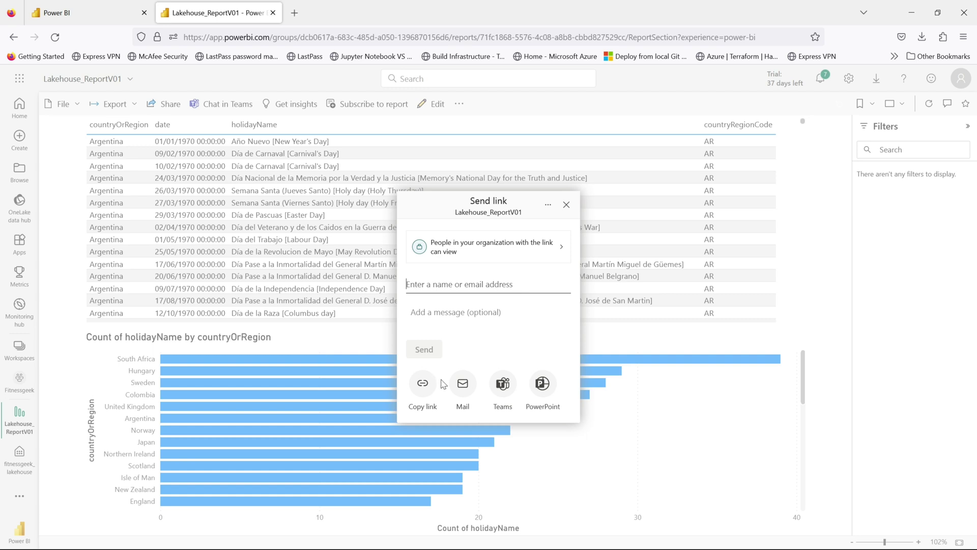
key(super+t)
Step: In Edge, highlight the Lakehouse, Warehouse and KQL database connector lines in the May 2023 blog
key(Right)
key(Right)
key(Right)
key(Return)
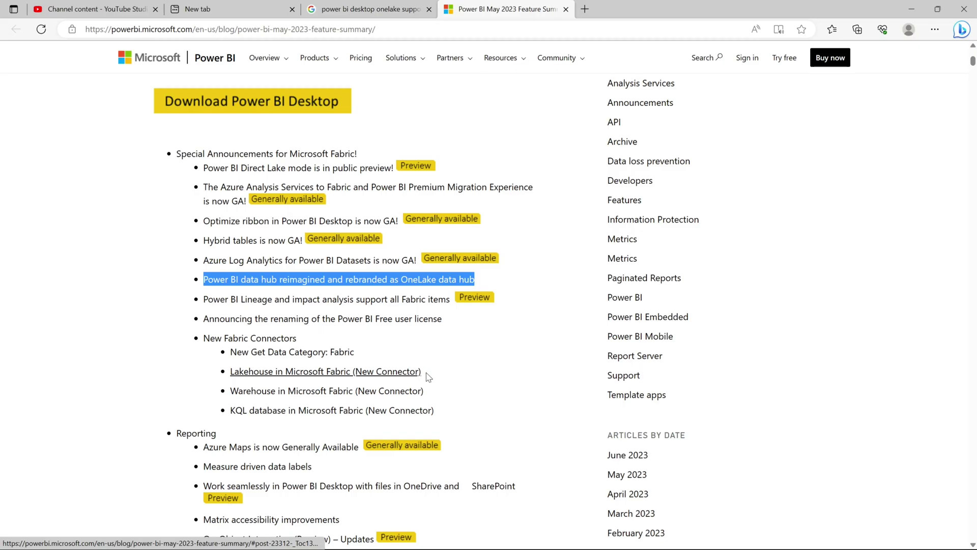
click(464, 382)
drag(321, 377, 229, 378)
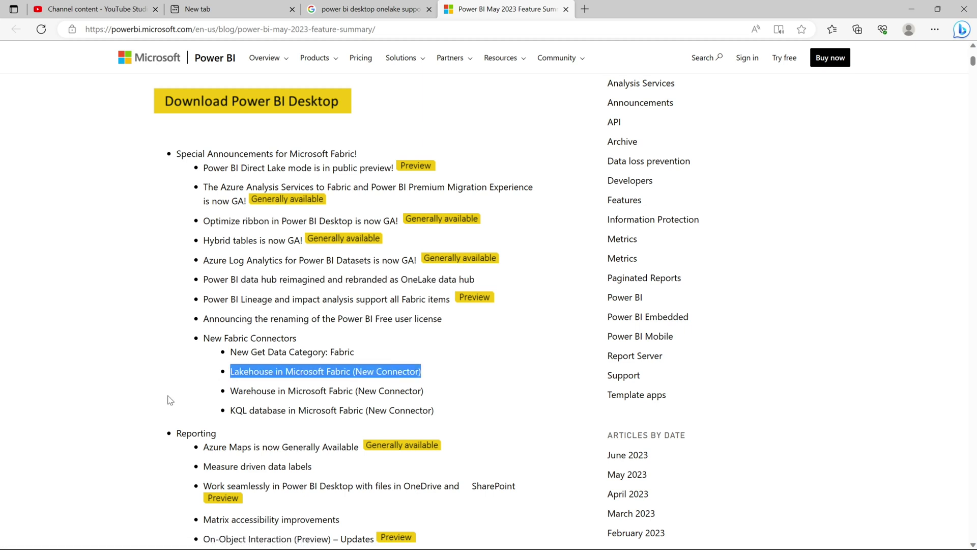
drag(426, 391, 238, 388)
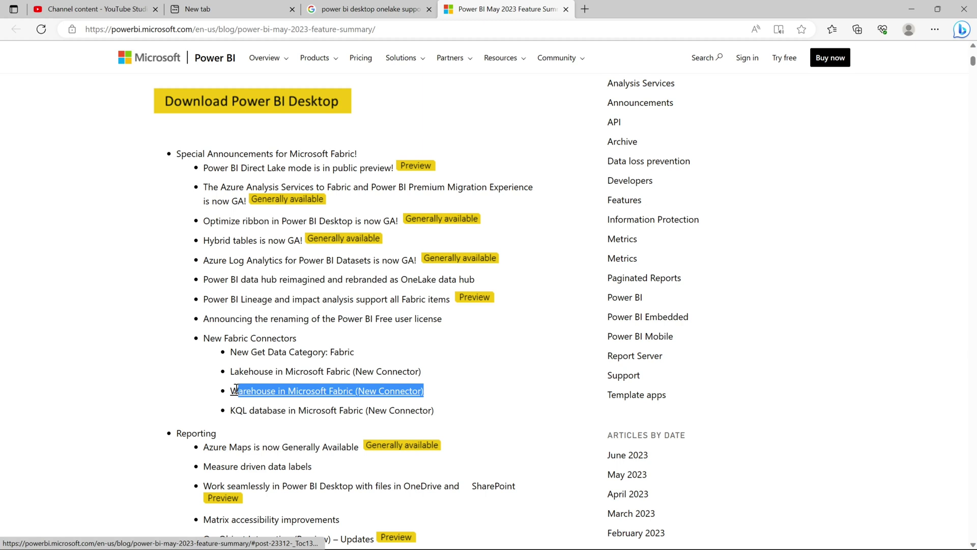
drag(435, 410, 264, 407)
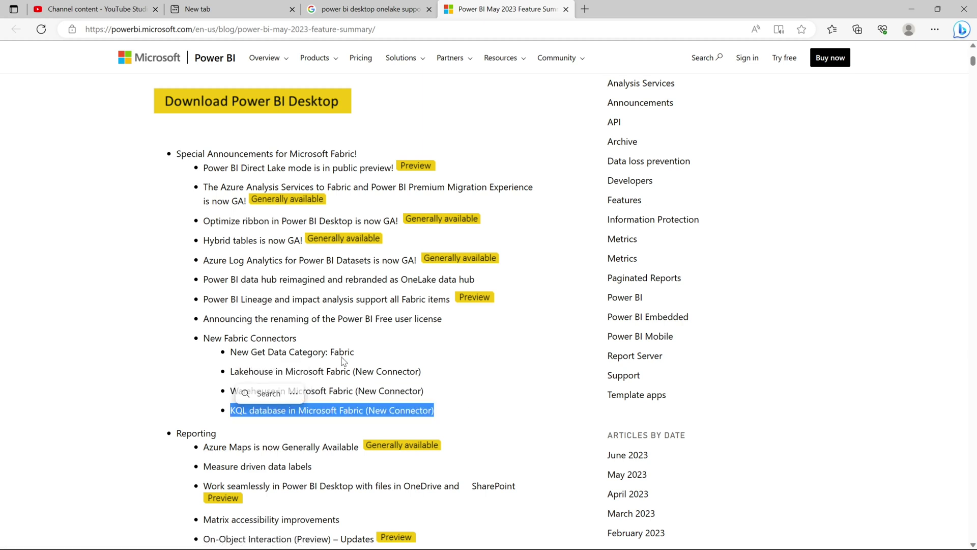
scroll(515, 385, down, 3)
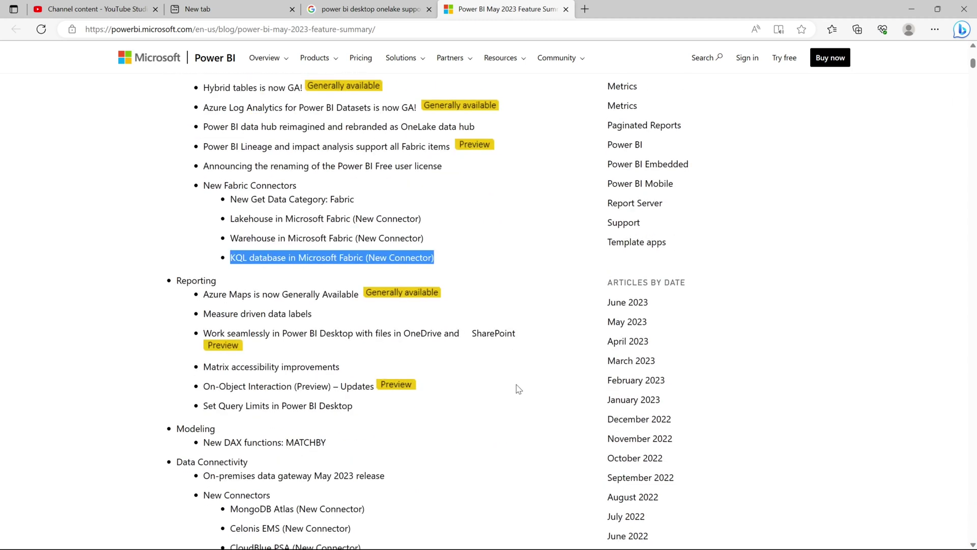
scroll(519, 389, up, 3)
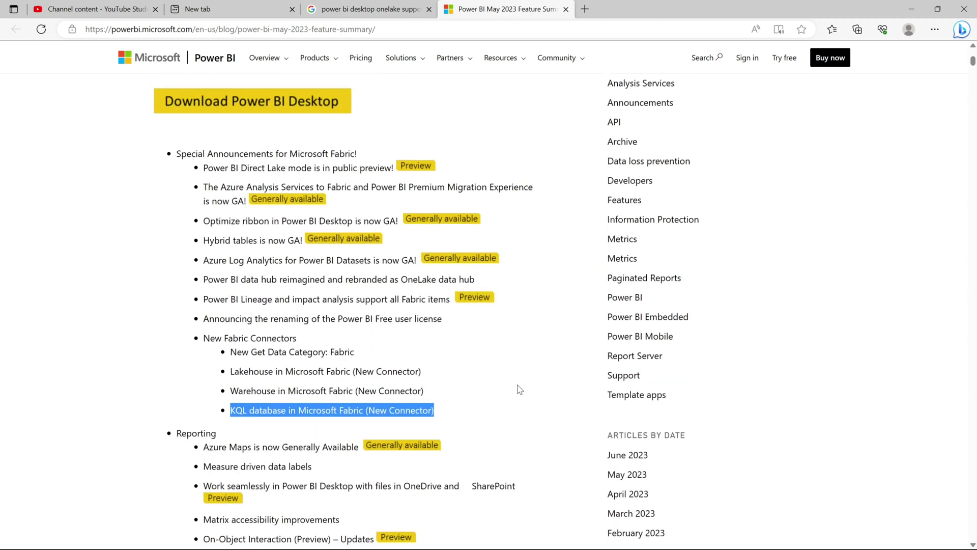